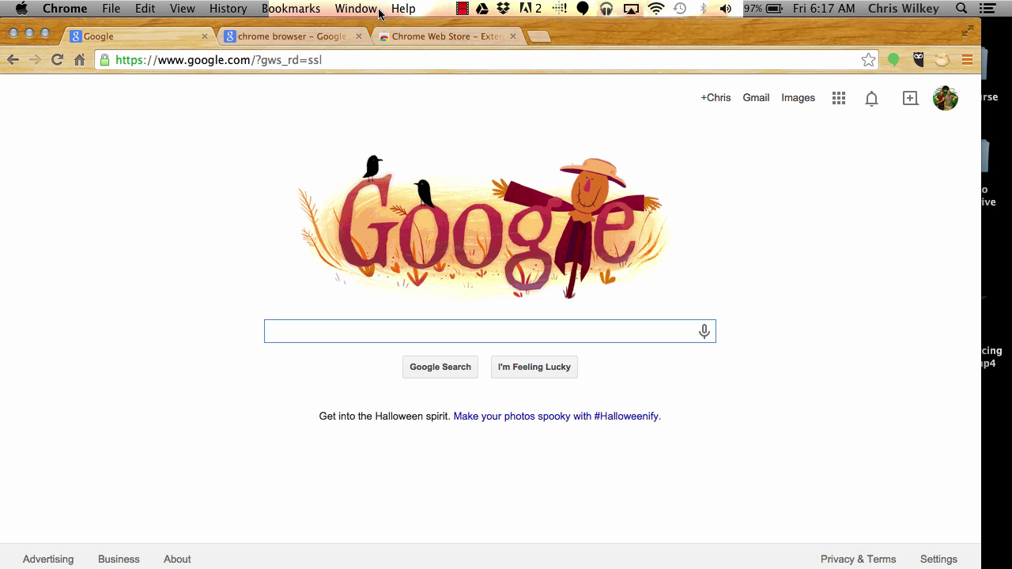
# Switch to the Chrome search results and bring up google.com/chrome's Download menu
pyautogui.click(257, 37)
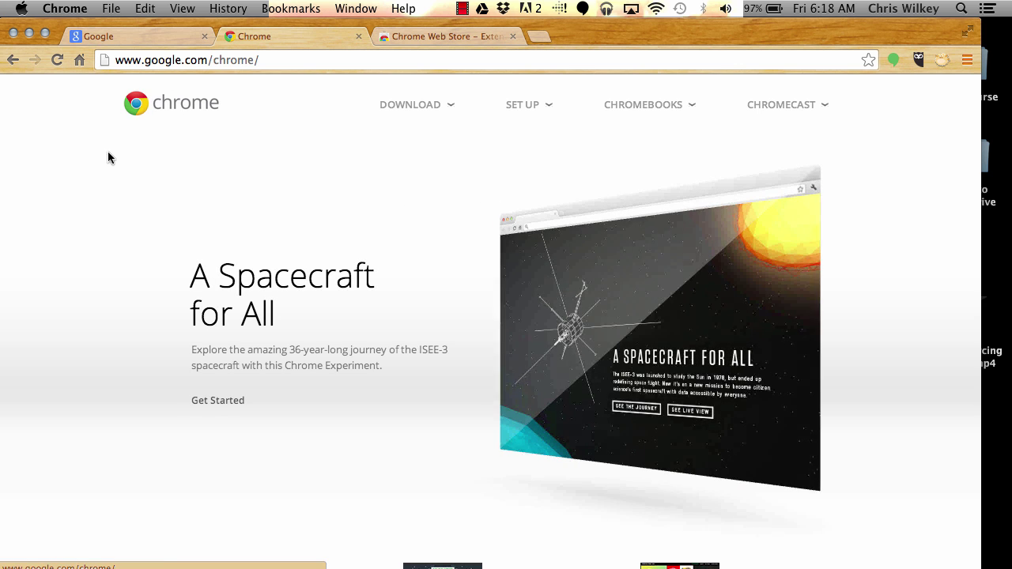
pyautogui.moveTo(402, 104)
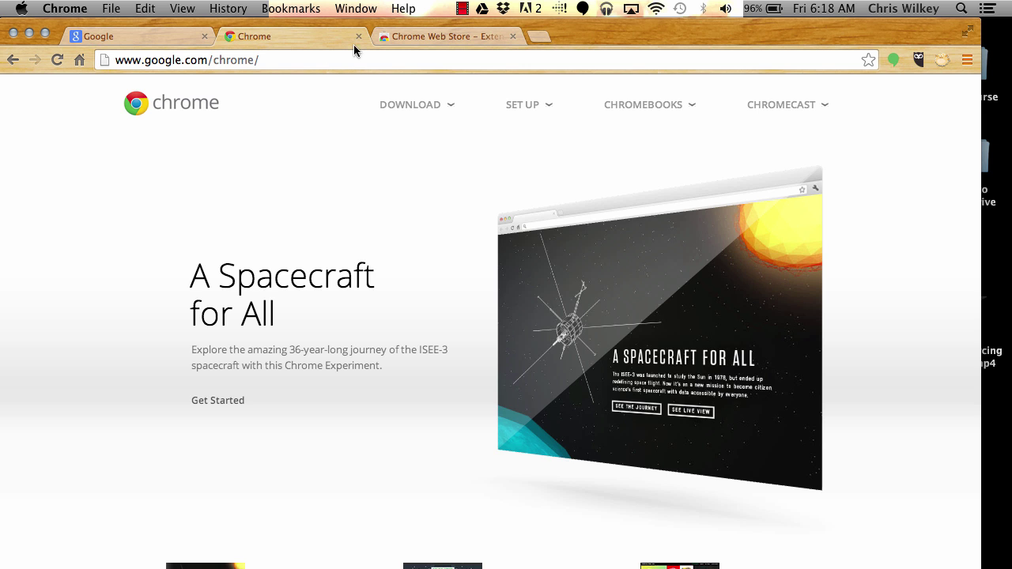
# Search Google for 'chrome extensions' using the autocomplete suggestion
pyautogui.click(156, 34)
pyautogui.write('chrom')
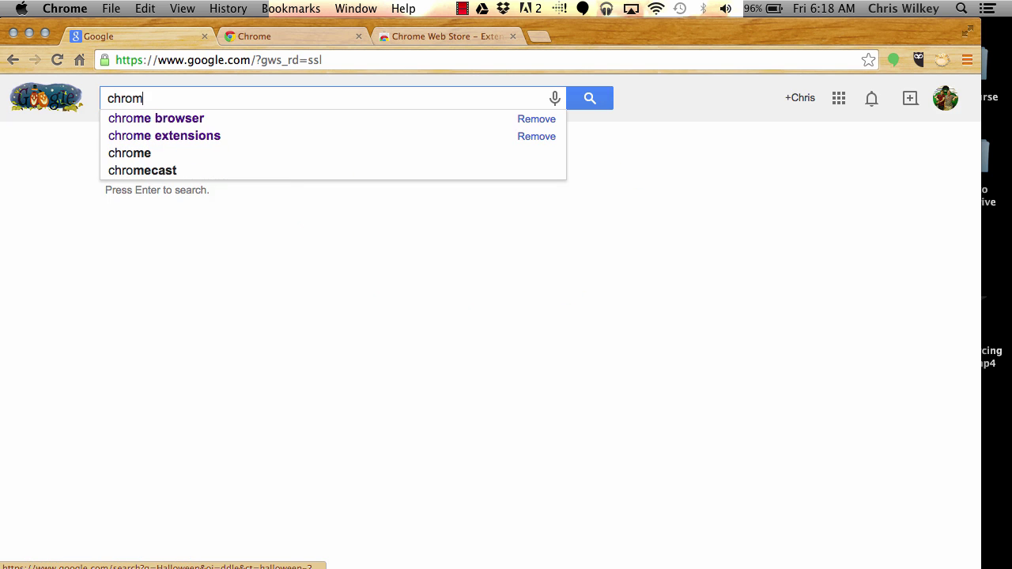
pyautogui.press('Down')
pyautogui.press('Down')
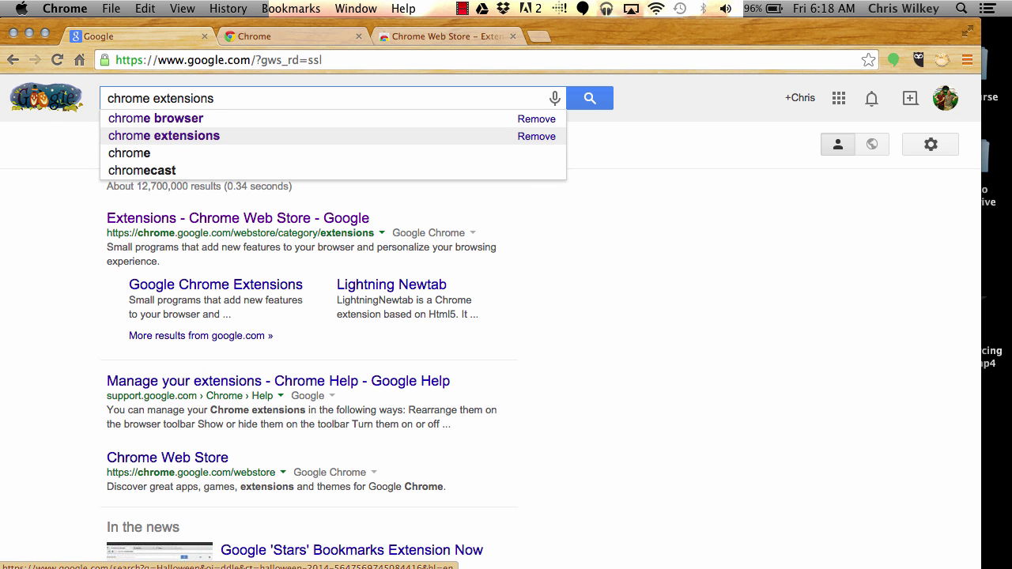
pyautogui.press('Return')
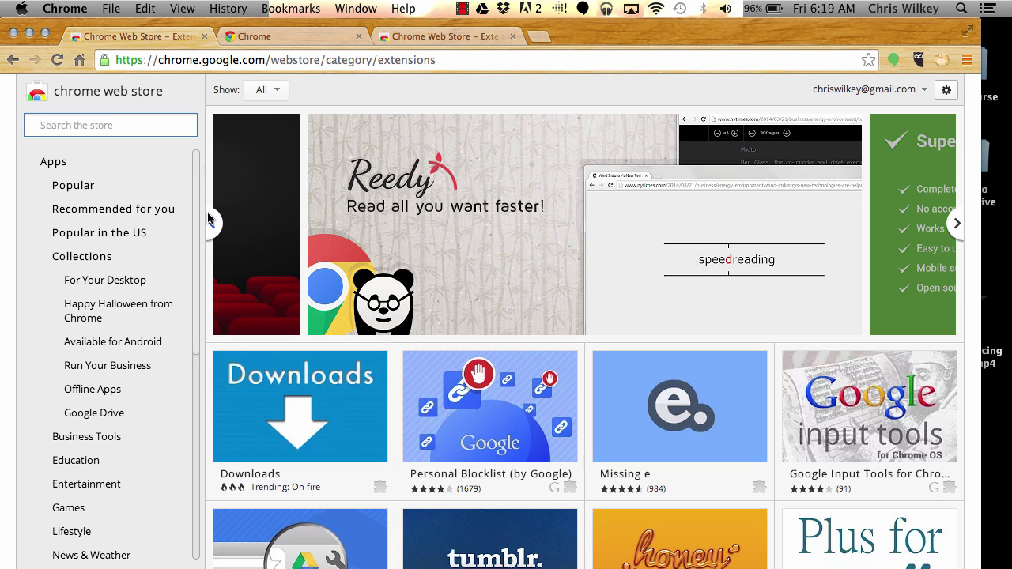
# Search the store for keepa, view Keepa.com Price Tracker, then add Google Keep to Chrome
pyautogui.write('keepa')
pyautogui.press('Return')
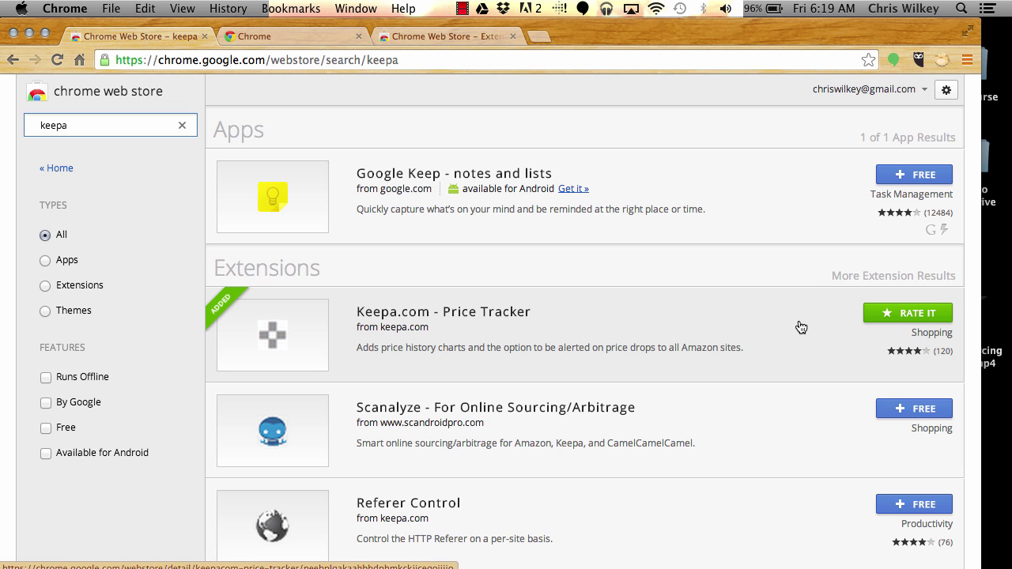
pyautogui.click(773, 331)
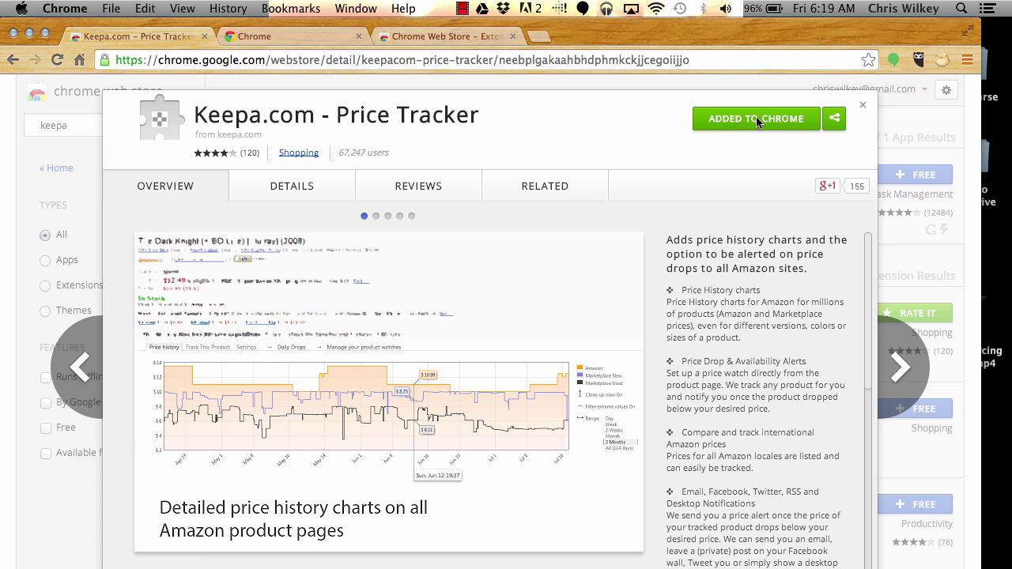
pyautogui.click(862, 104)
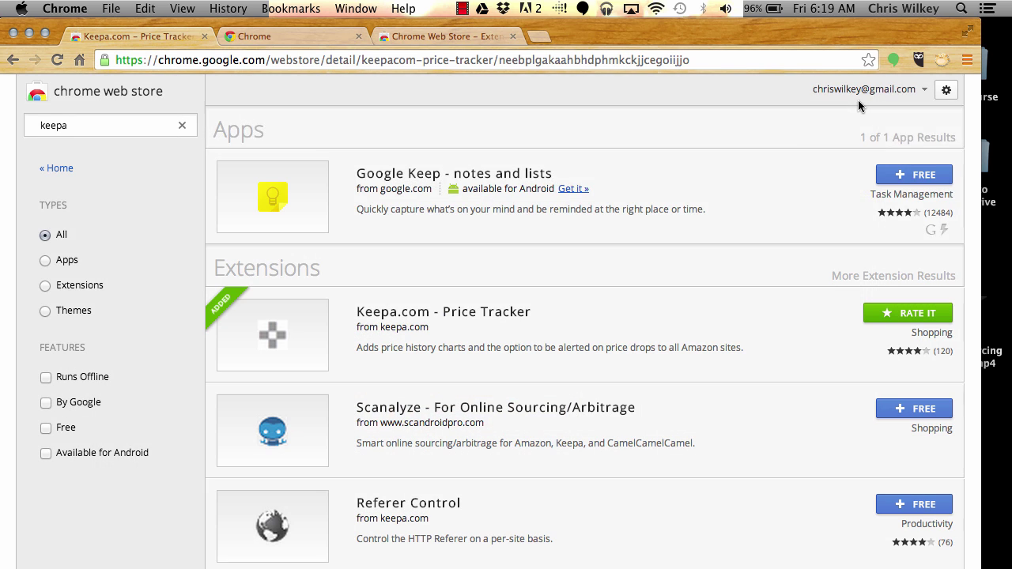
pyautogui.click(616, 176)
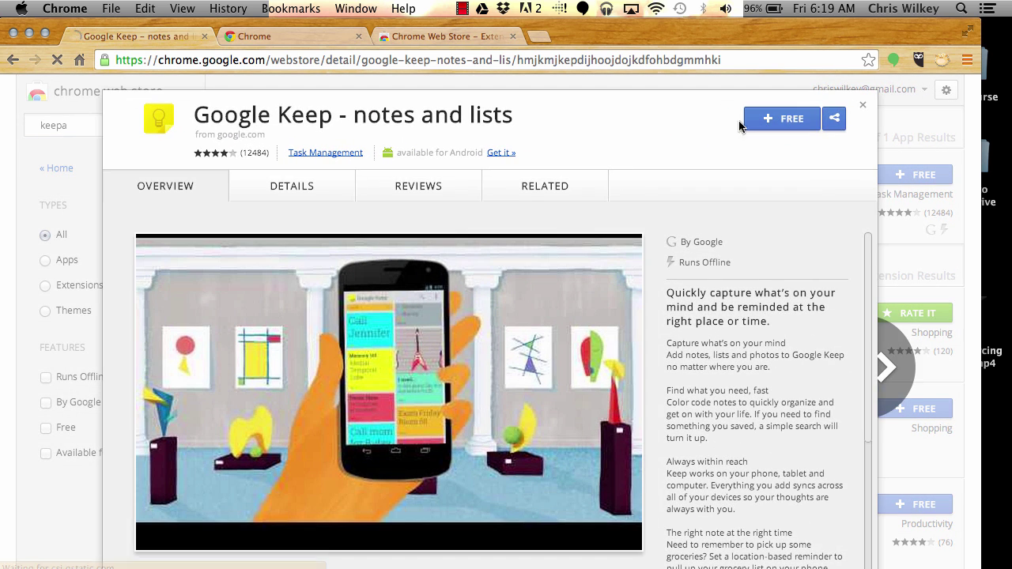
pyautogui.click(786, 119)
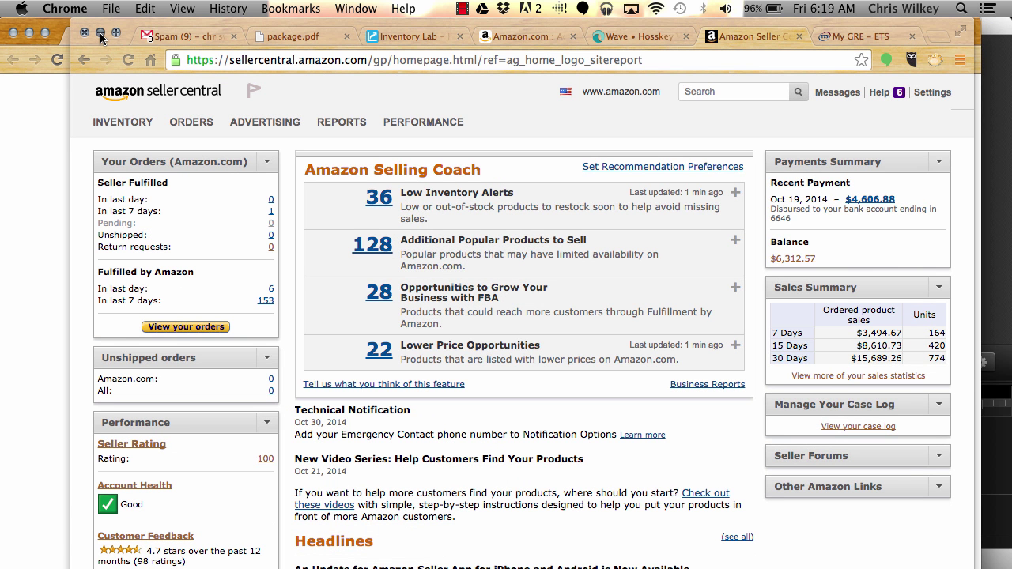
# Back on the Web Store tab, search keepa again to see the added extensions
pyautogui.click(35, 151)
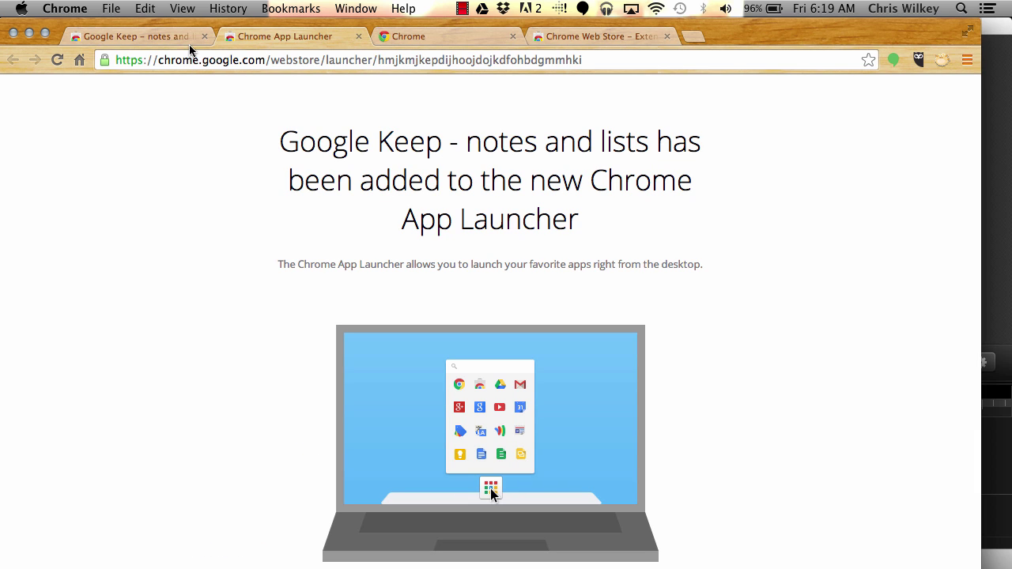
pyautogui.click(595, 37)
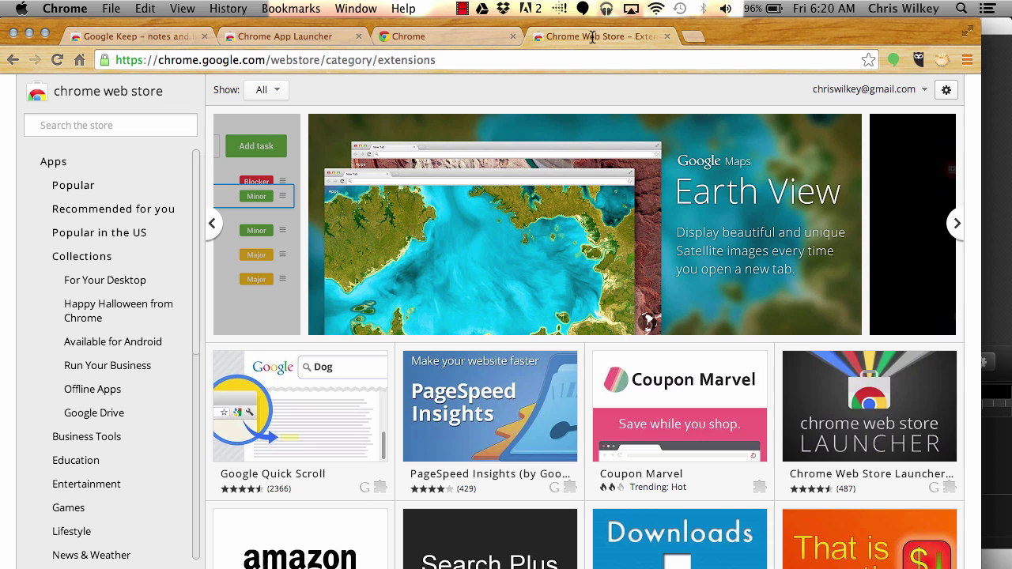
pyautogui.click(121, 135)
pyautogui.write('keepa')
pyautogui.press('Return')
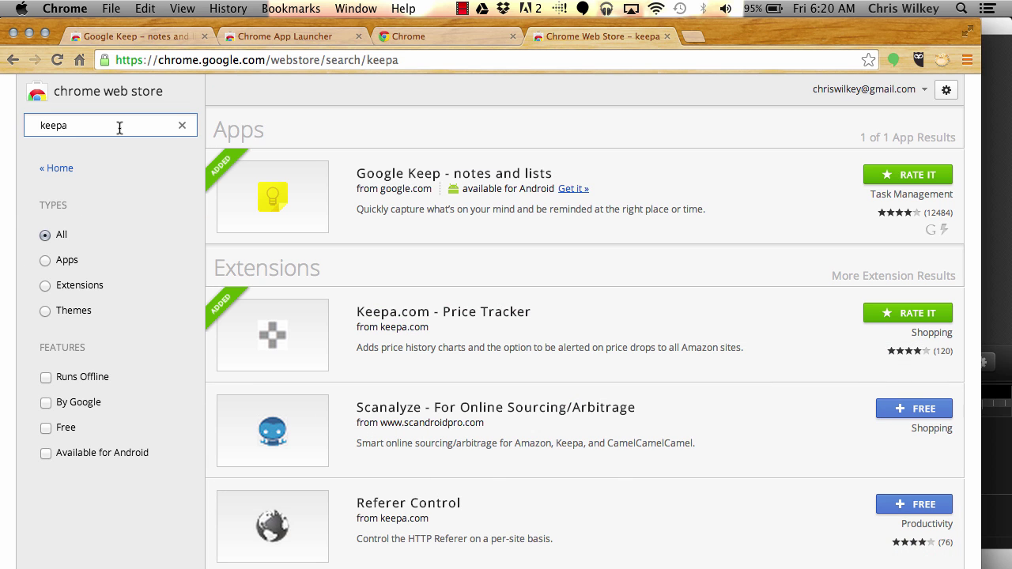
pyautogui.scroll(-1, 459, 334)
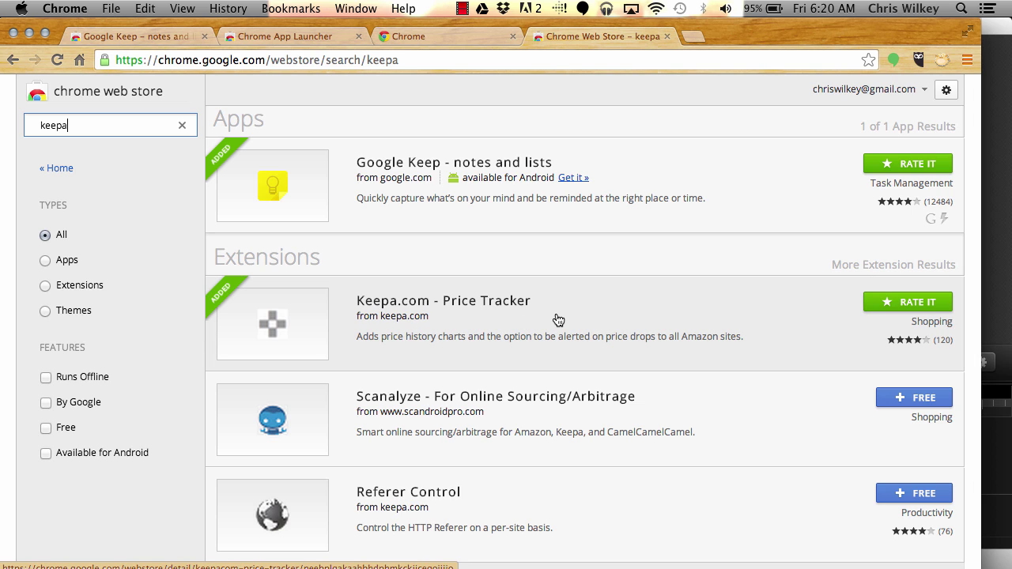
pyautogui.scroll(1, 559, 319)
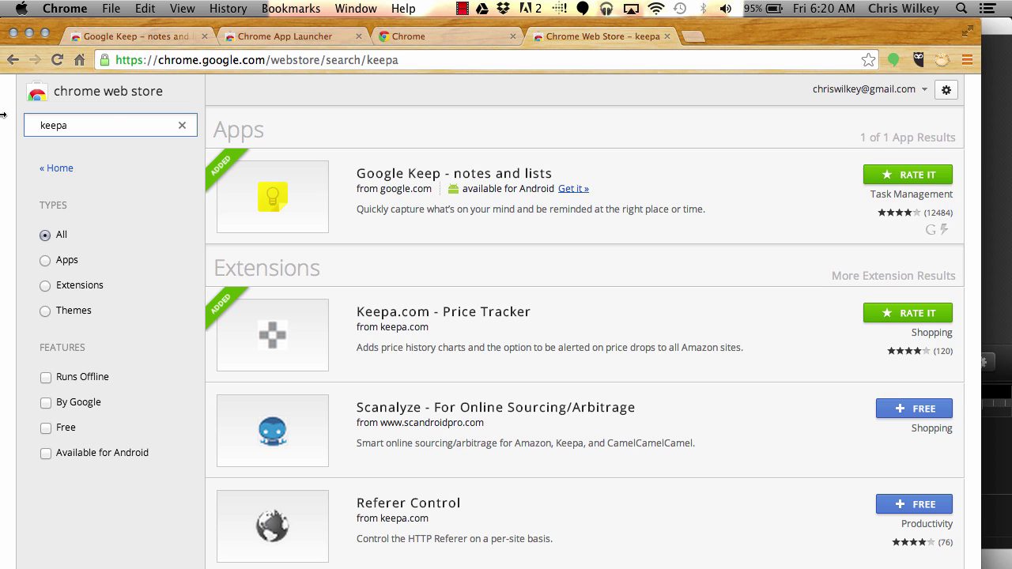
# Search the store for 'fba calculator' and install the Calculator Widget extension
pyautogui.doubleClick(70, 126)
pyautogui.write('f')
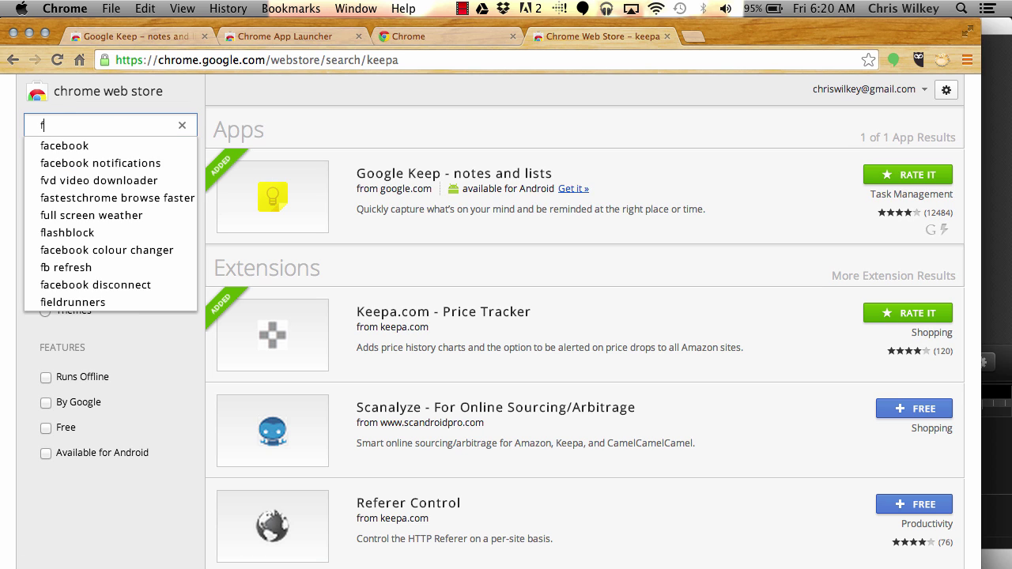
pyautogui.write('ba calculator')
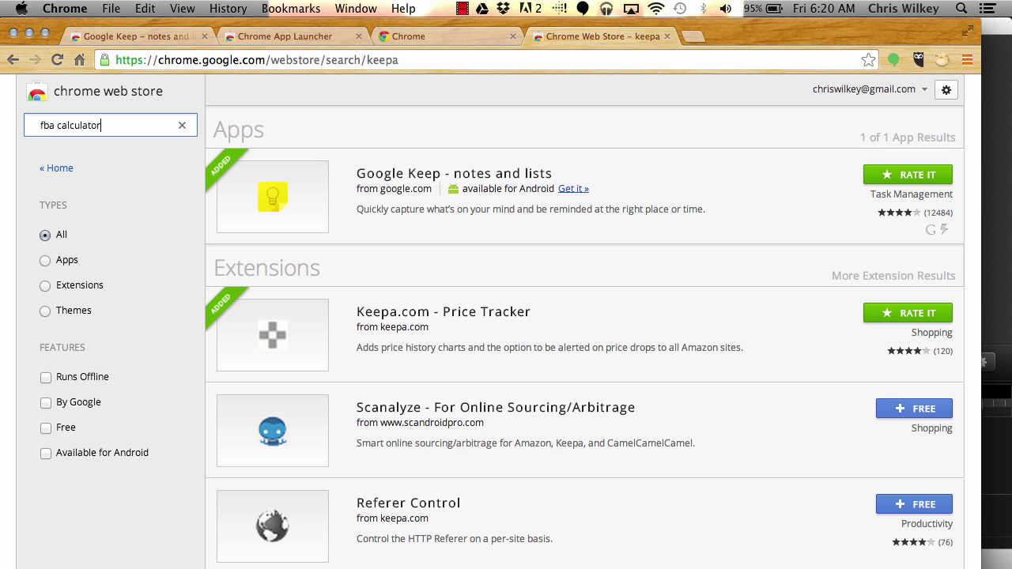
pyautogui.press('Return')
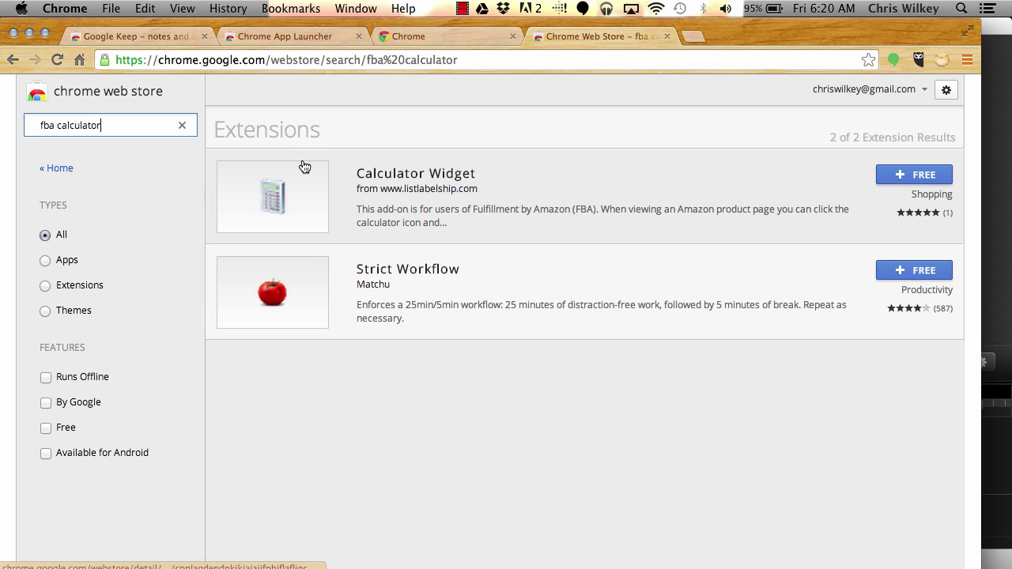
pyautogui.click(886, 179)
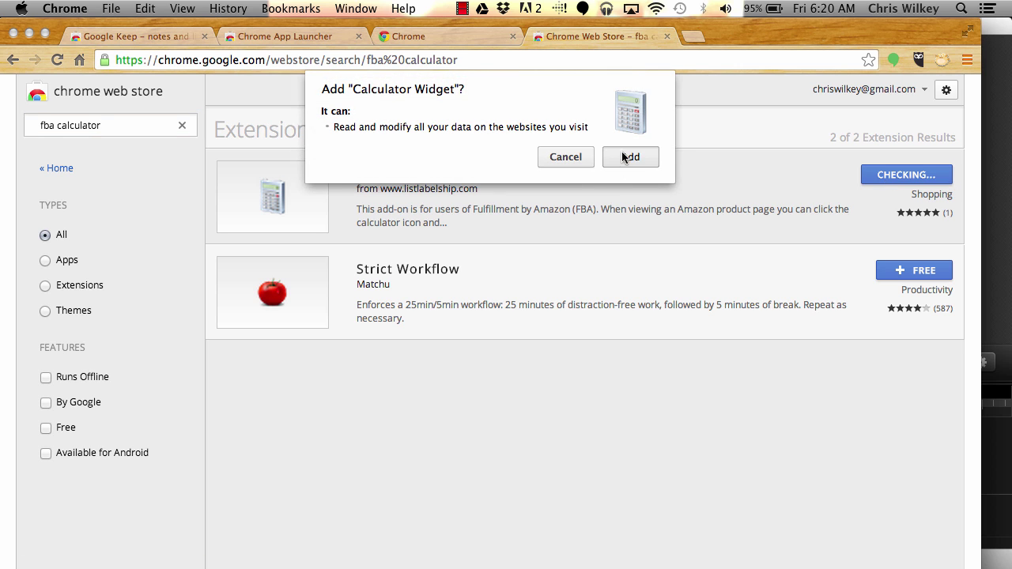
pyautogui.click(630, 157)
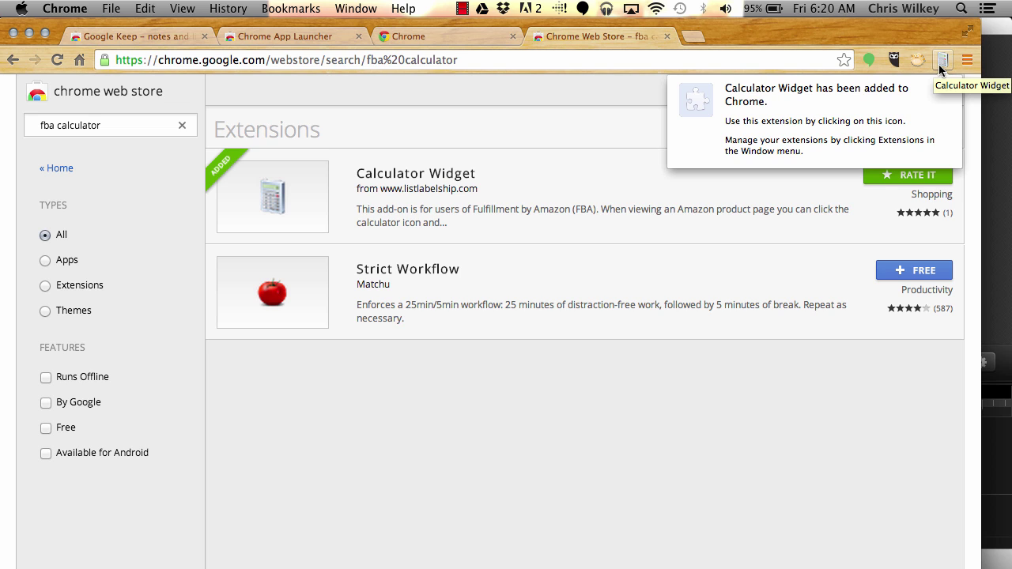
pyautogui.click(554, 113)
# Search 'camel camel camel' and install The Camelizer - Amazon Price Tracker, closing its welcome page
pyautogui.click(146, 127)
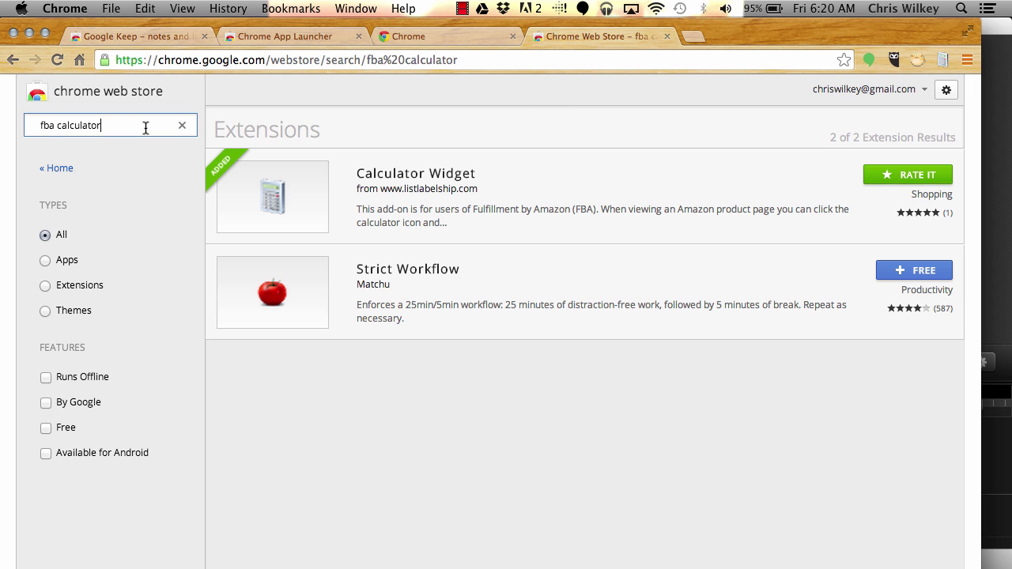
pyautogui.press('super+a')
pyautogui.write('came')
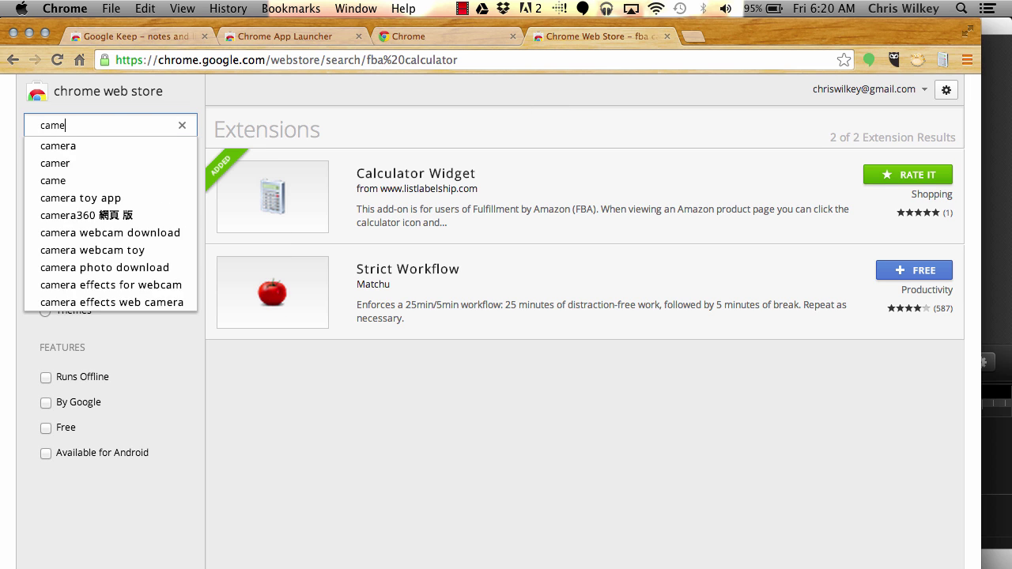
pyautogui.write('l camel caeml')
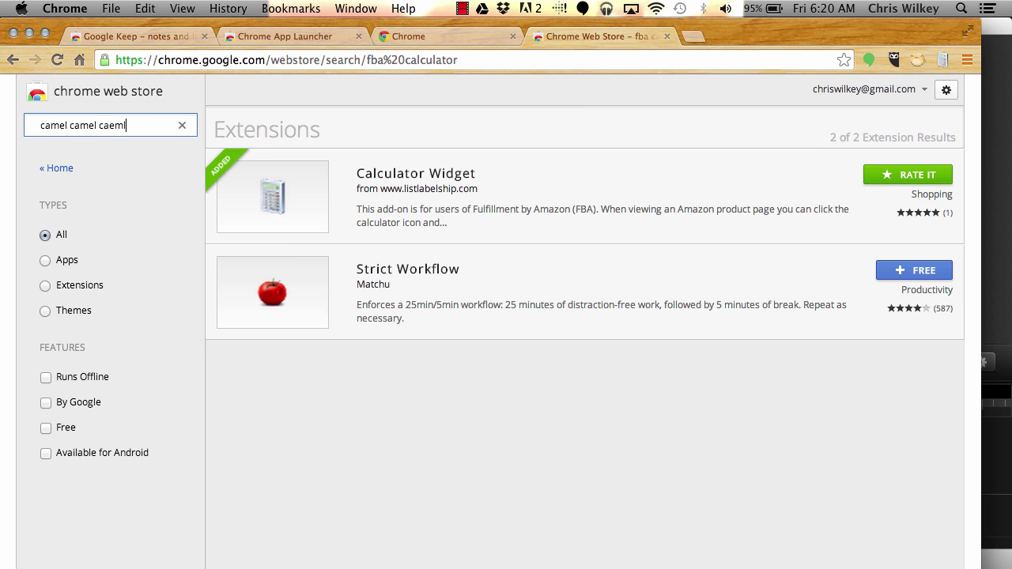
pyautogui.press('BackSpace')
pyautogui.press('BackSpace')
pyautogui.press('BackSpace')
pyautogui.write('mel')
pyautogui.press('Return')
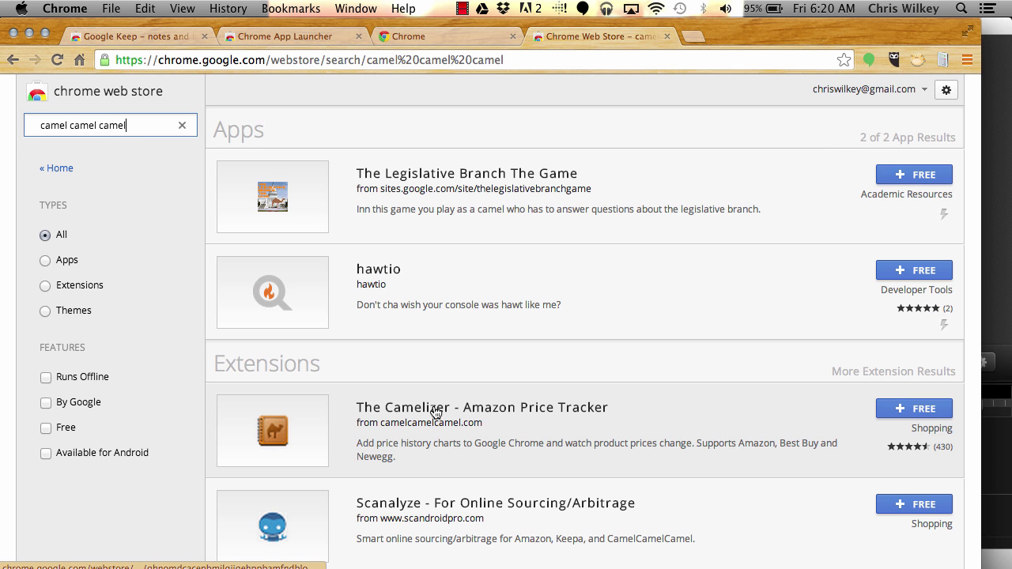
pyautogui.scroll(-1, 593, 407)
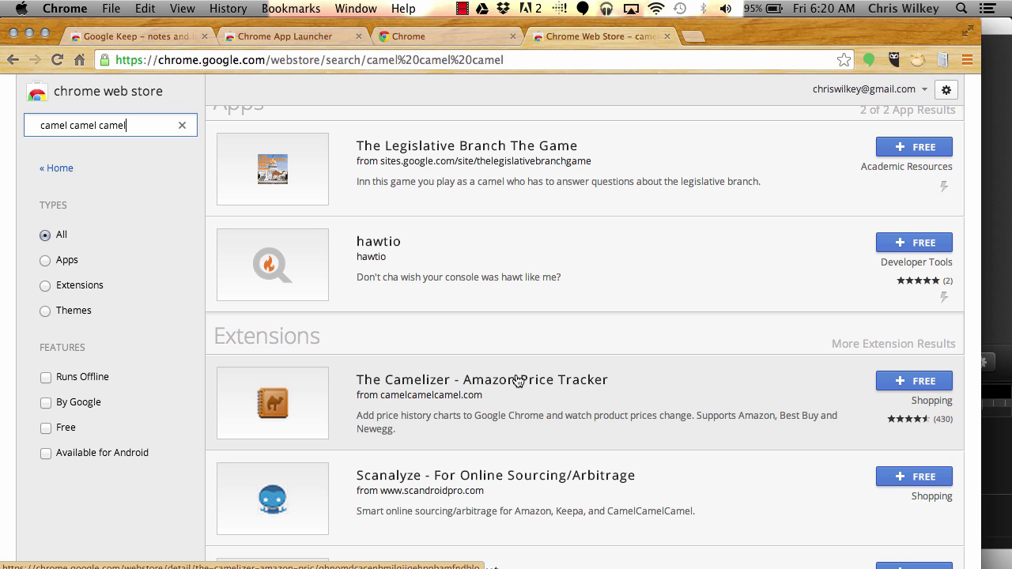
pyautogui.click(898, 381)
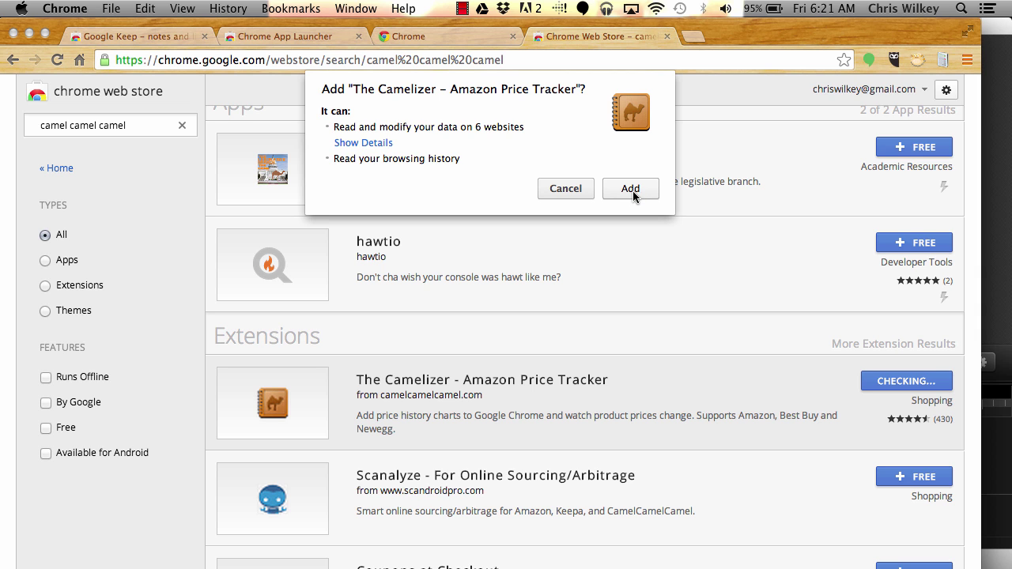
pyautogui.click(632, 190)
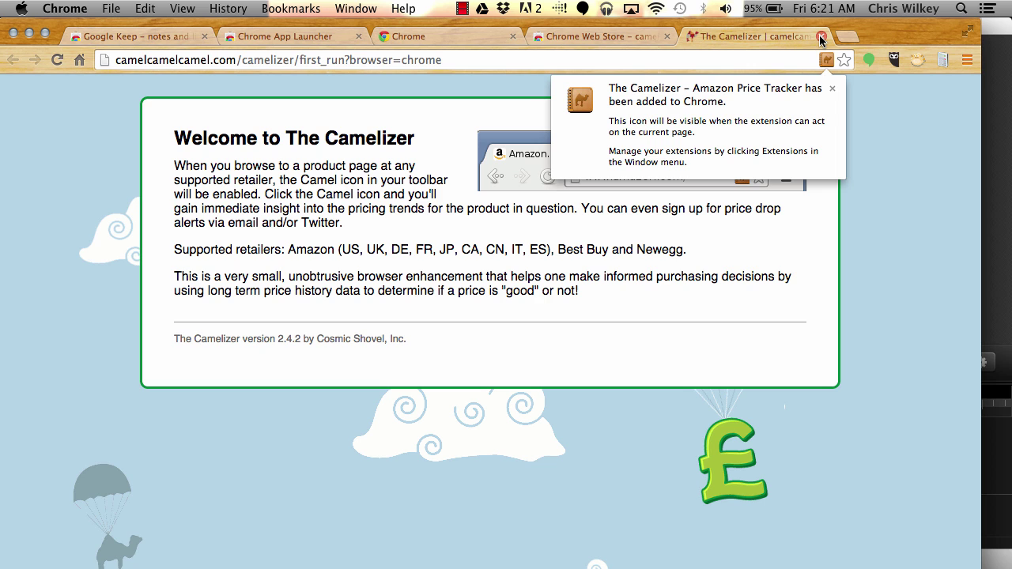
pyautogui.click(822, 36)
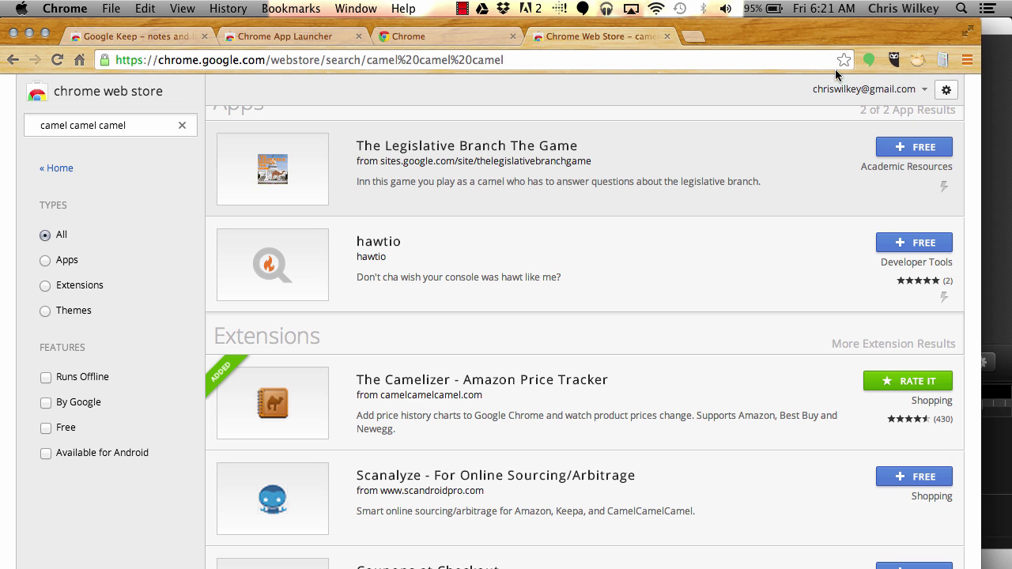
# Search 'the tracktor' and add The Tracktor - Price History Tracker to Chrome
pyautogui.scroll(2, 420, 176)
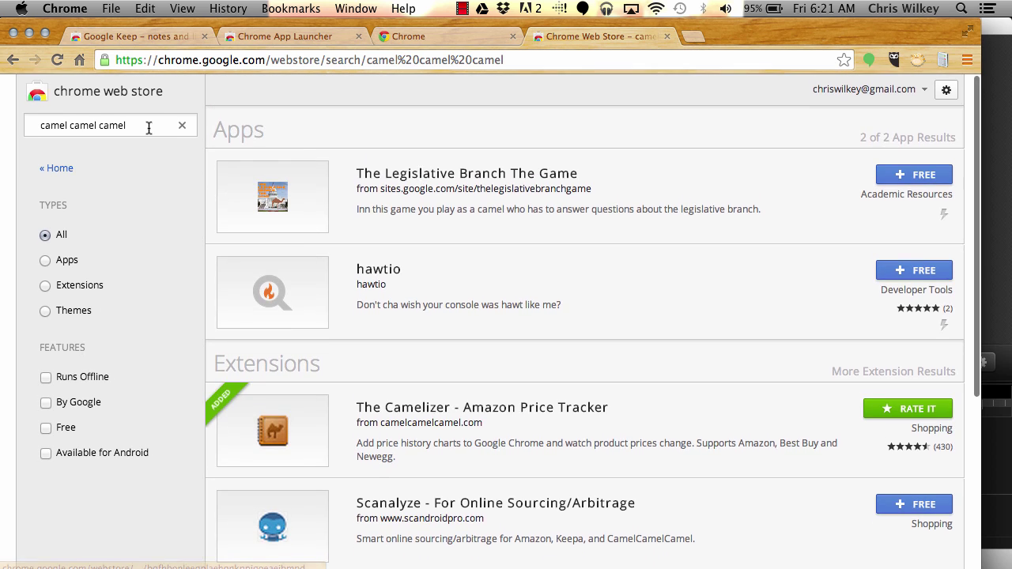
pyautogui.tripleClick(149, 127)
pyautogui.write('the tra')
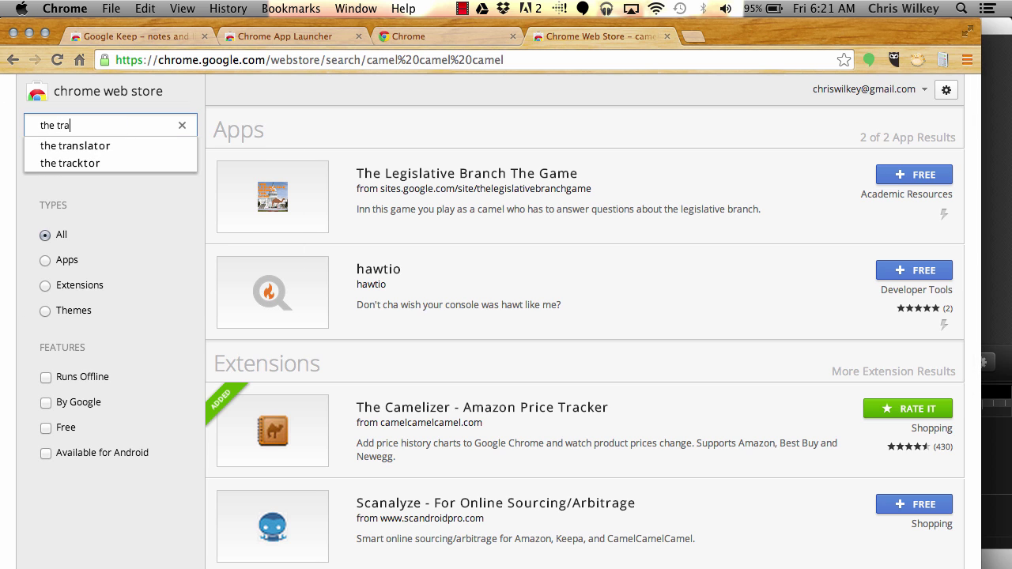
pyautogui.press('Down')
pyautogui.press('Down')
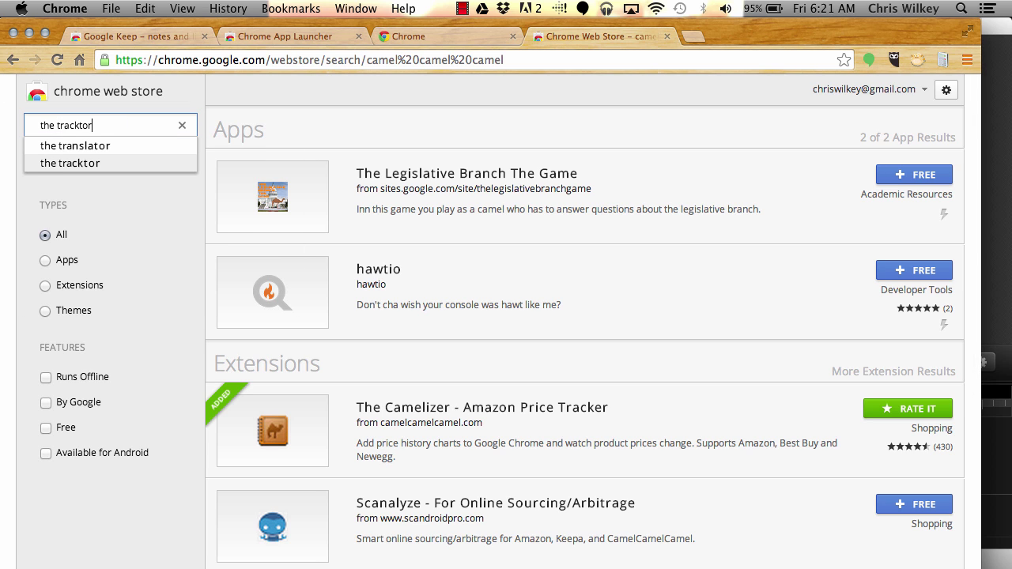
pyautogui.press('Return')
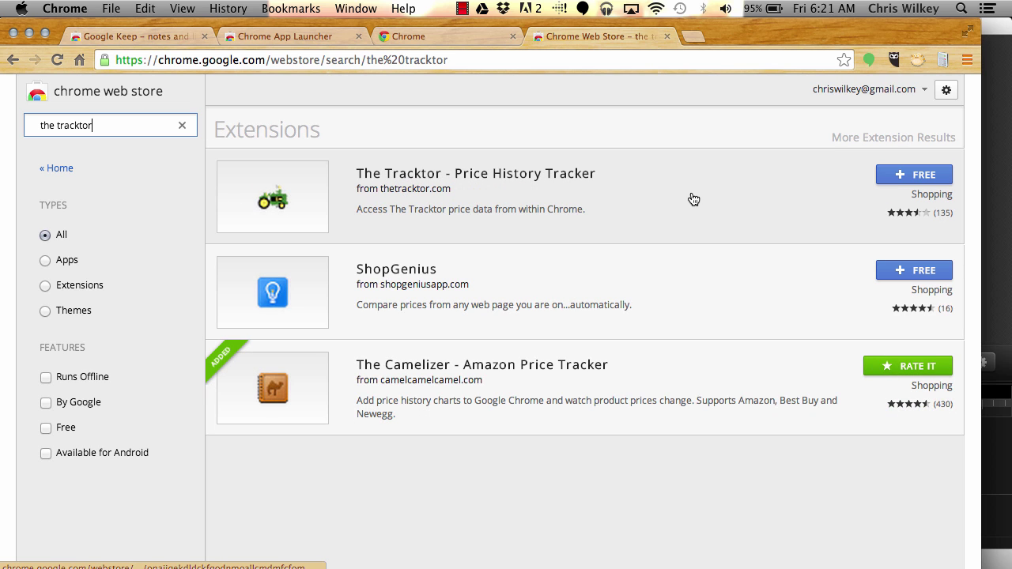
pyautogui.click(938, 180)
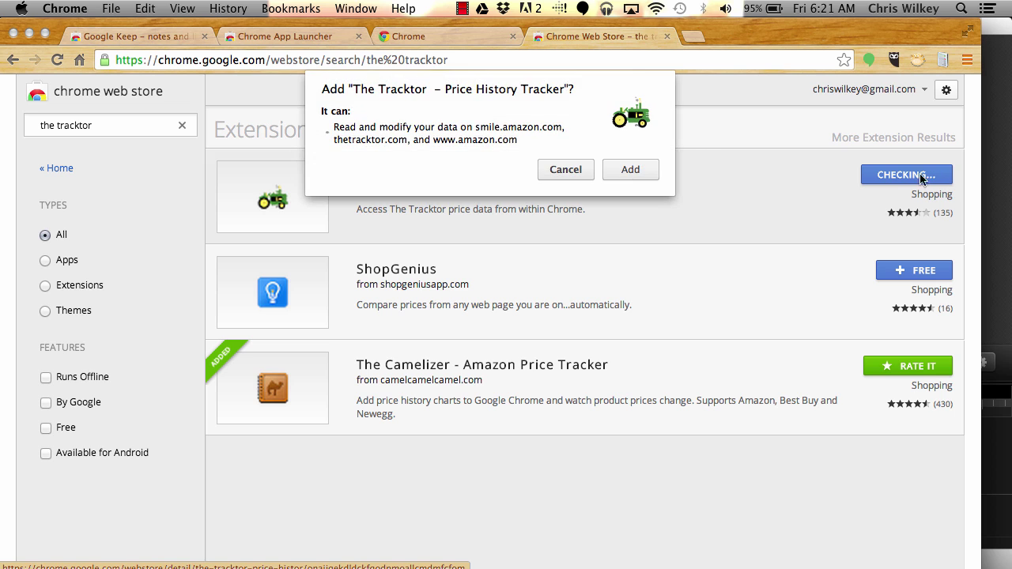
pyautogui.click(638, 171)
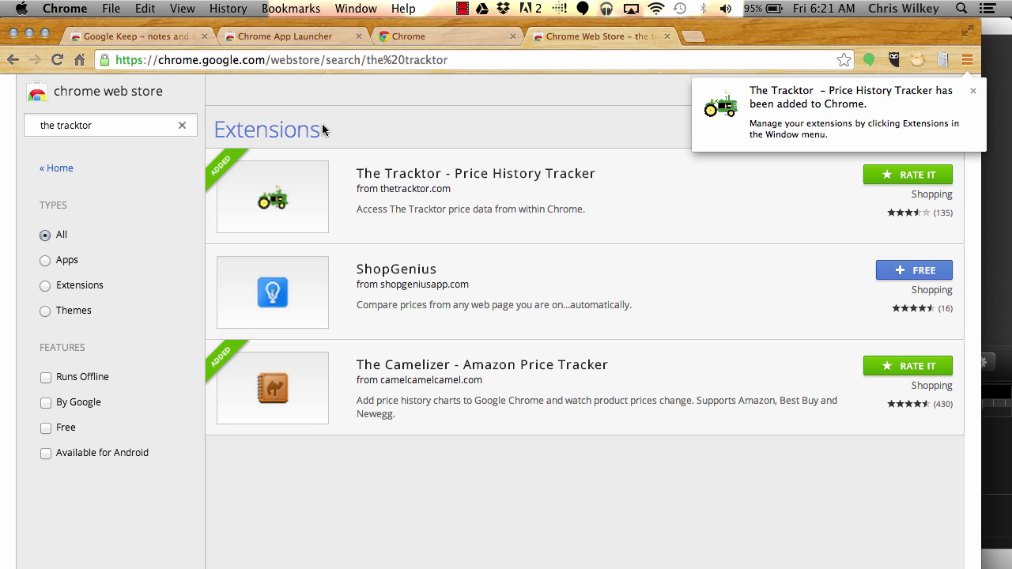
# Search 'price blink', add PriceBlink to Chrome and close its welcome tab
pyautogui.moveTo(119, 127); pyautogui.dragTo(2, 115)
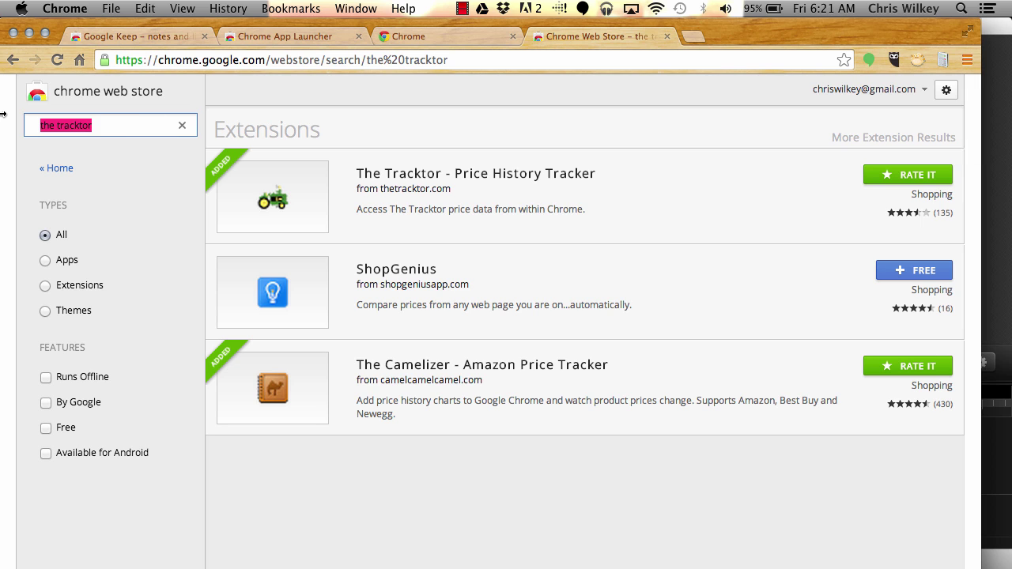
pyautogui.write('price blink')
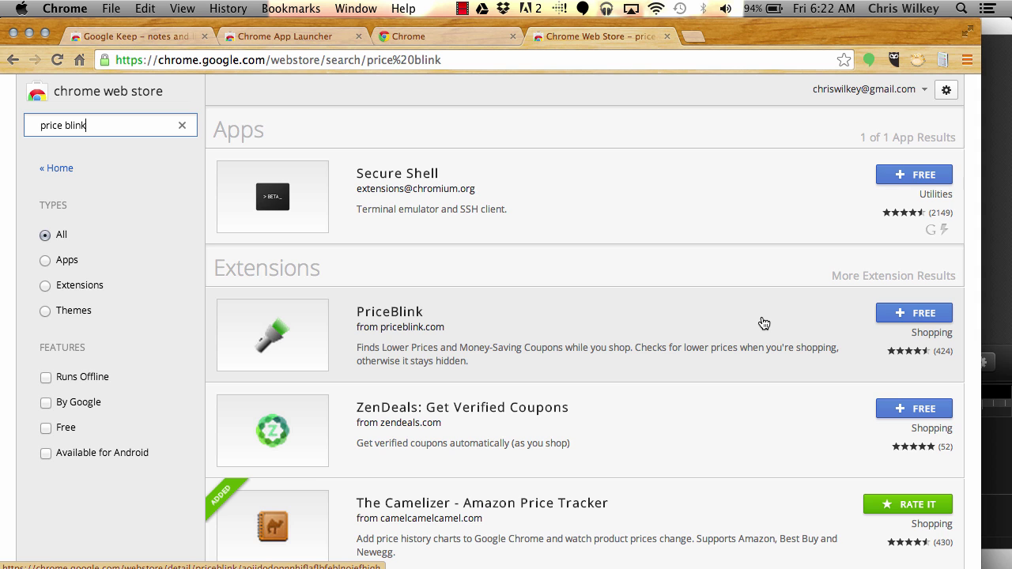
pyautogui.click(882, 314)
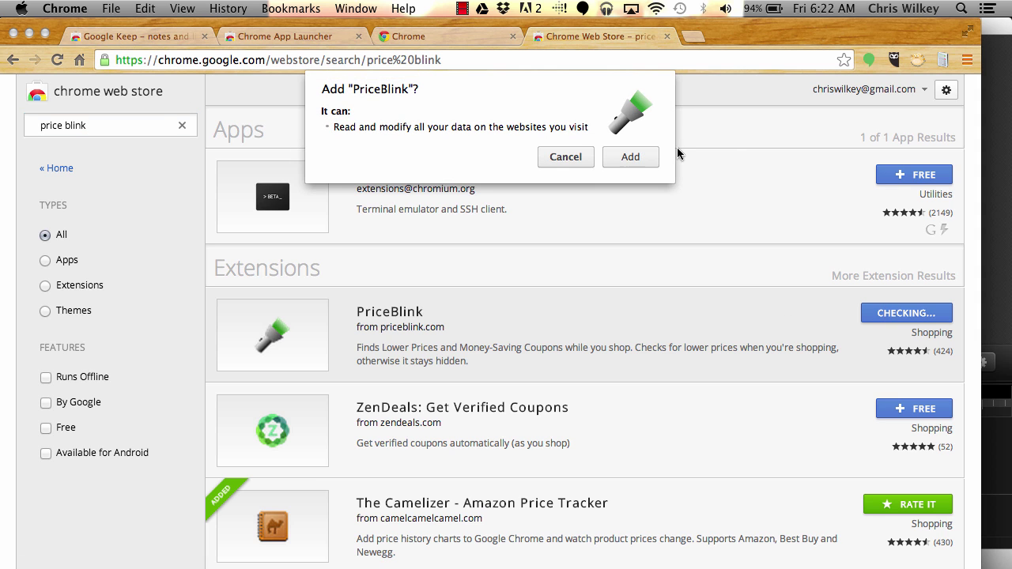
pyautogui.click(650, 158)
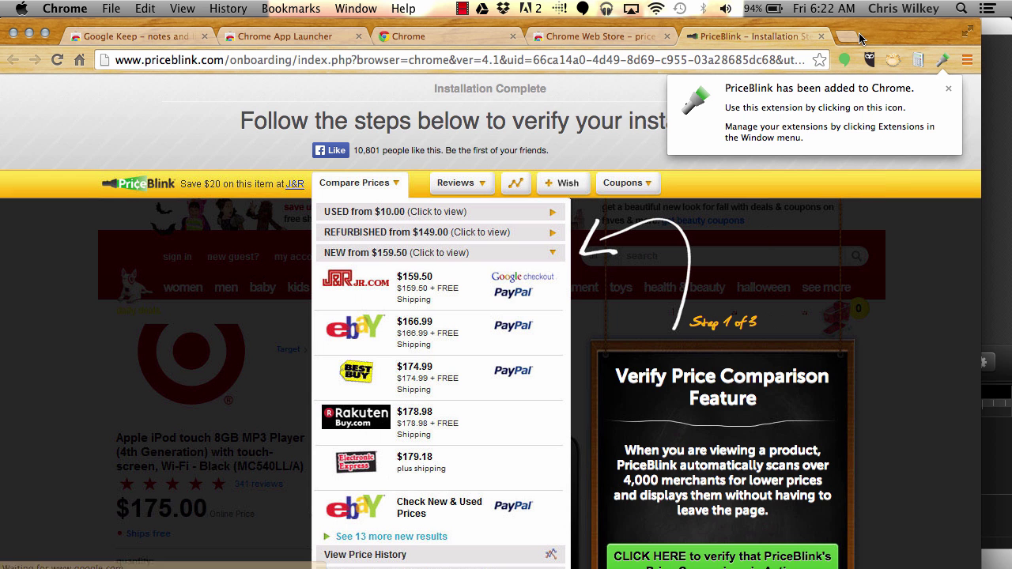
pyautogui.click(820, 36)
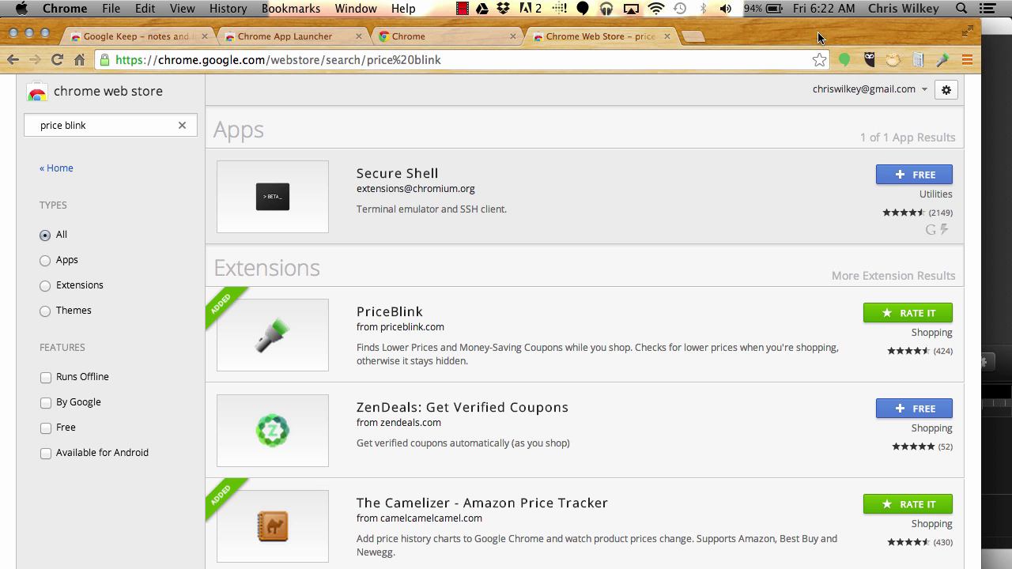
# Replace the search with 'invisiblehand' from the autocomplete suggestions and run it
pyautogui.moveTo(93, 126); pyautogui.dragTo(27, 127)
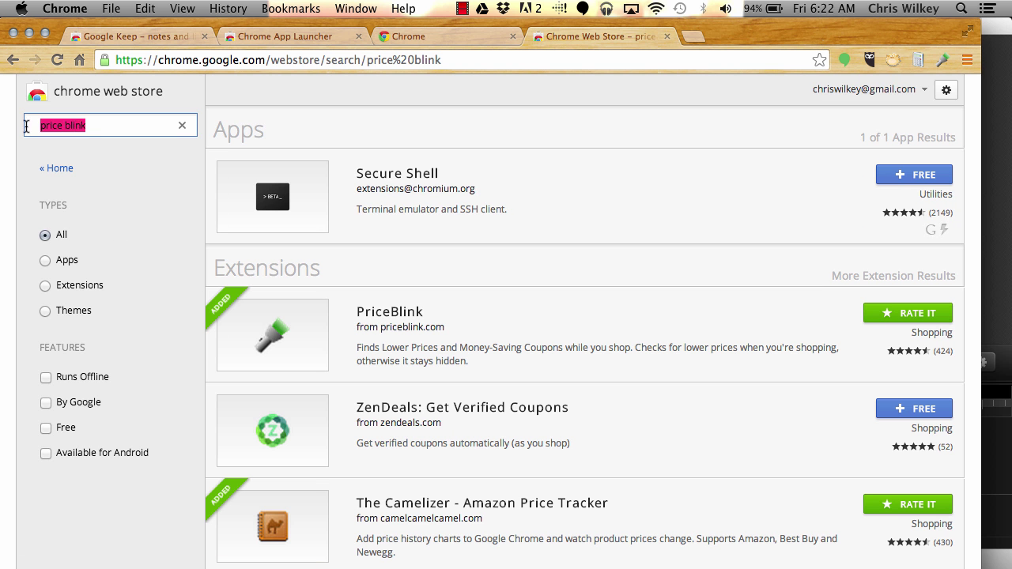
pyautogui.write('invi')
pyautogui.press('Down')
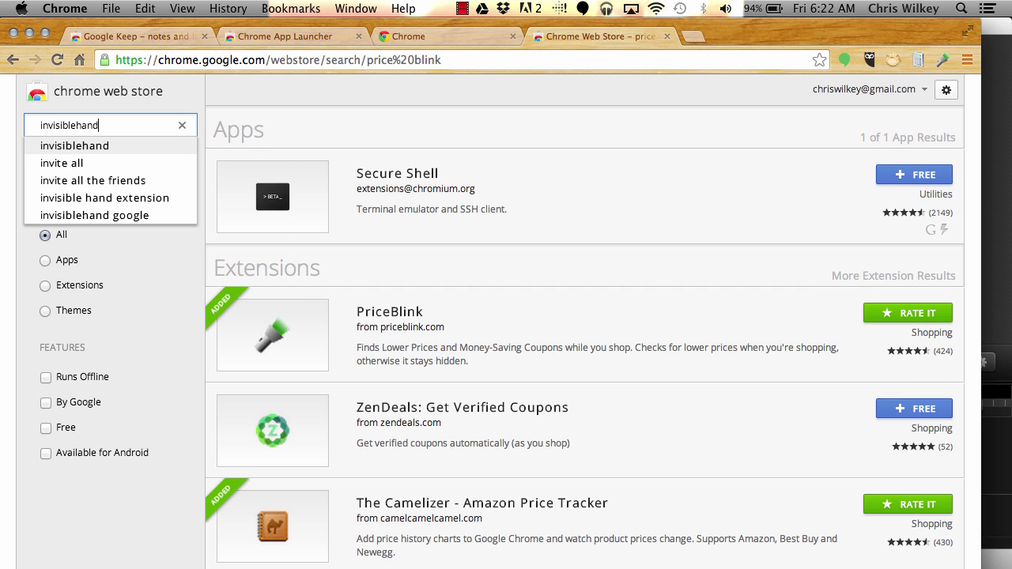
pyautogui.press('Return')
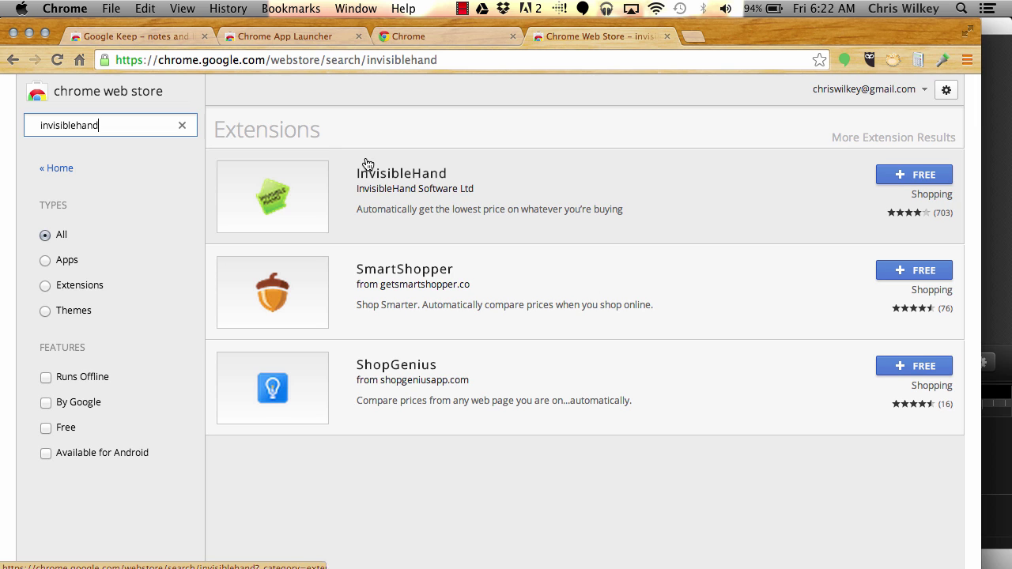
# Search 'context search', add Context Menu Search to Chrome and dismiss the added notice
pyautogui.doubleClick(159, 126)
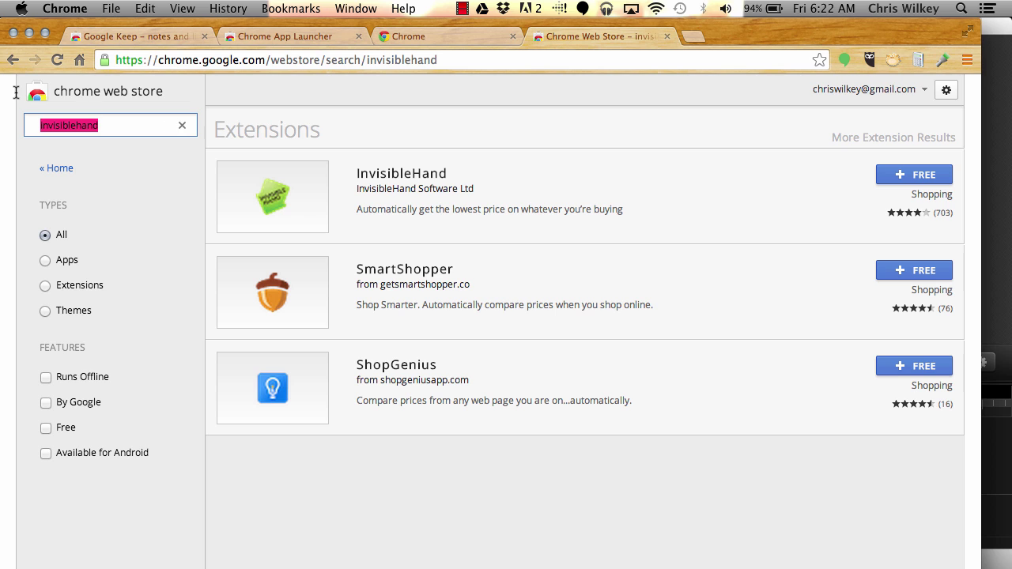
pyautogui.write('contex')
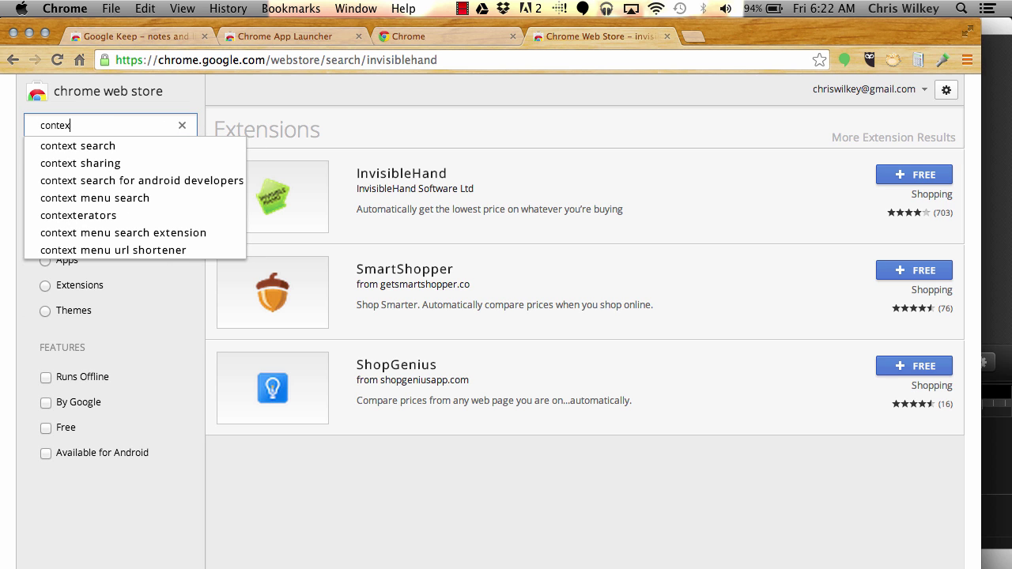
pyautogui.press('Down')
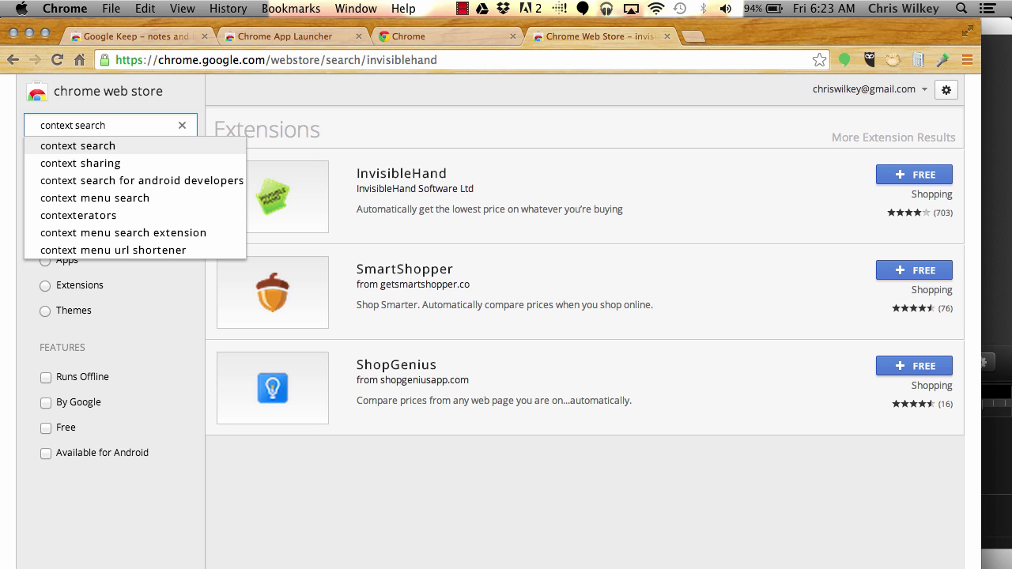
pyautogui.press('Return')
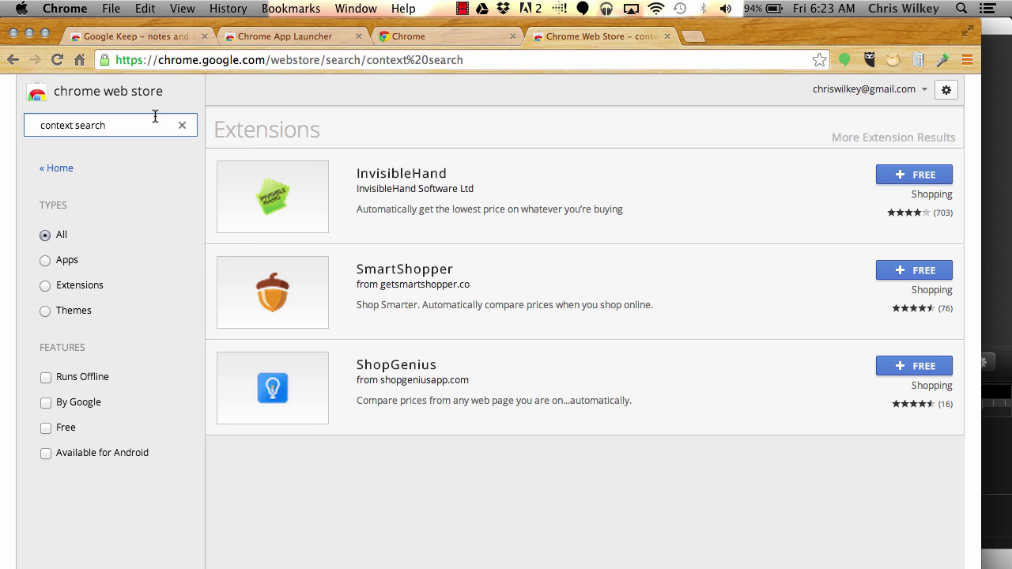
pyautogui.scroll(-3, 447, 292)
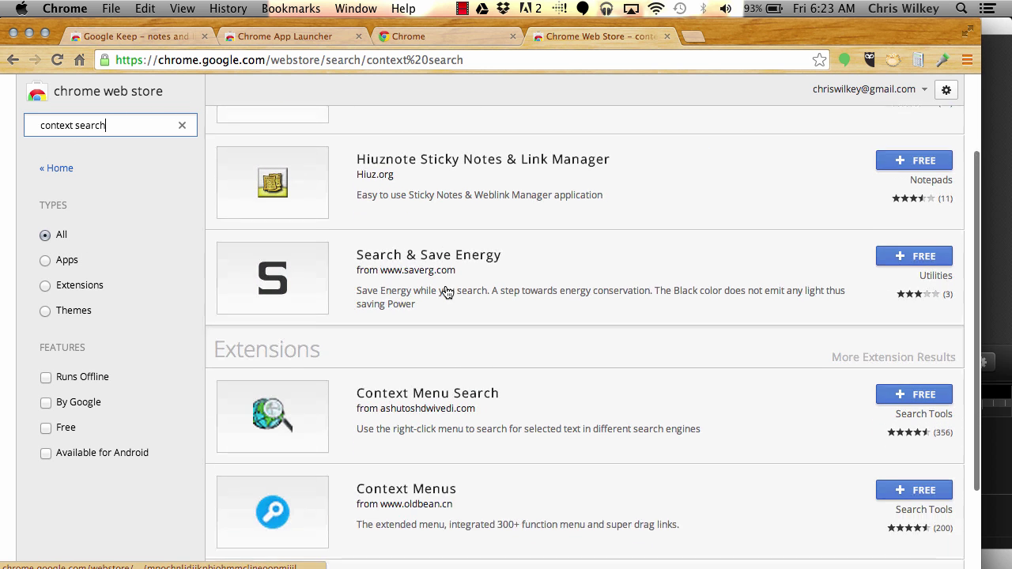
pyautogui.scroll(-1, 644, 385)
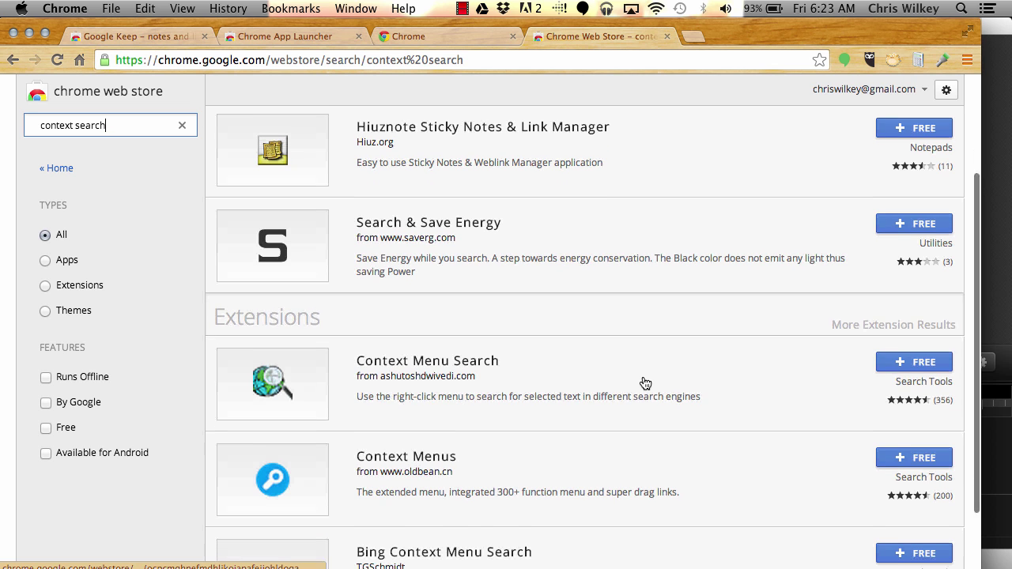
pyautogui.click(897, 348)
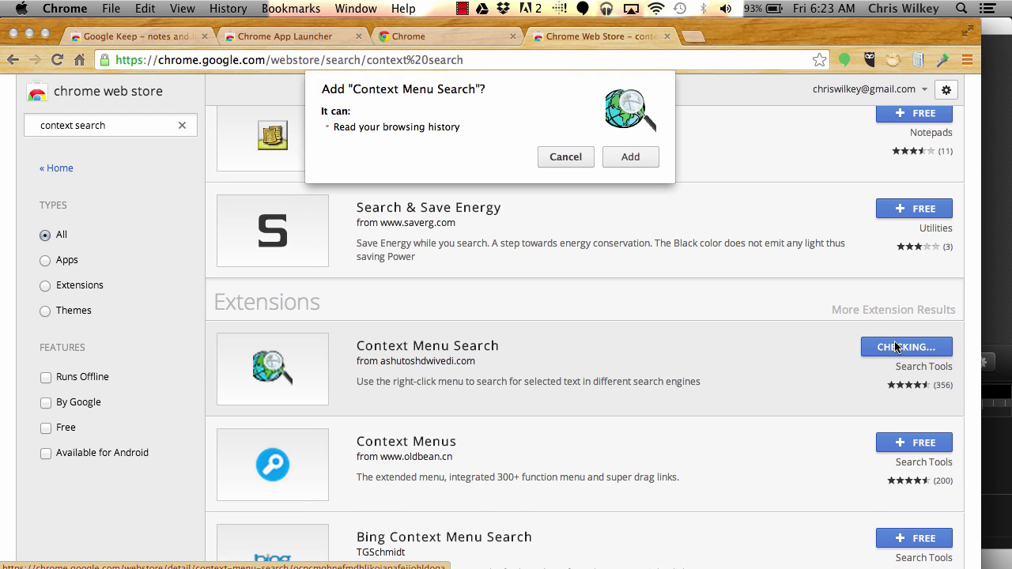
pyautogui.click(637, 158)
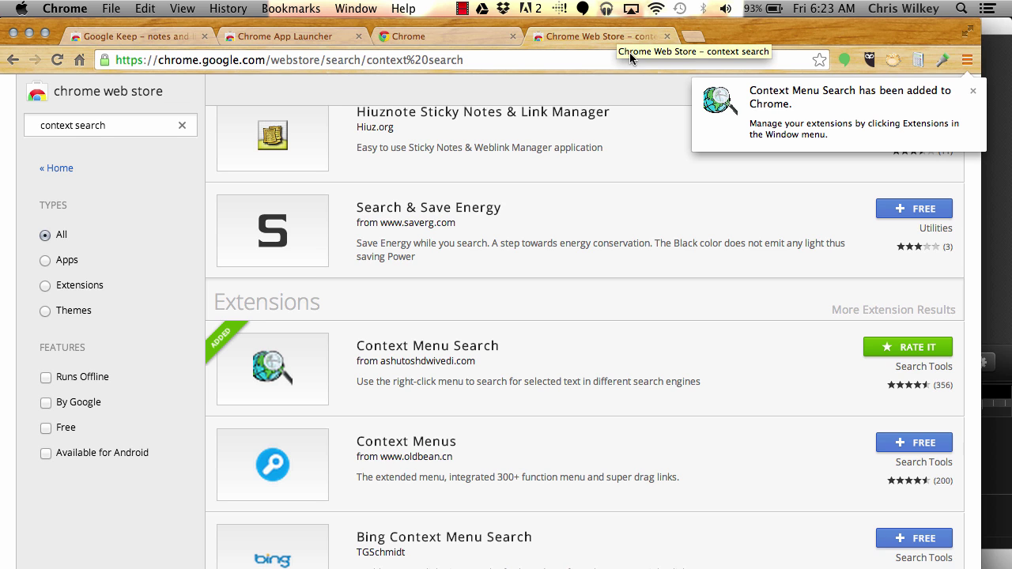
pyautogui.click(973, 90)
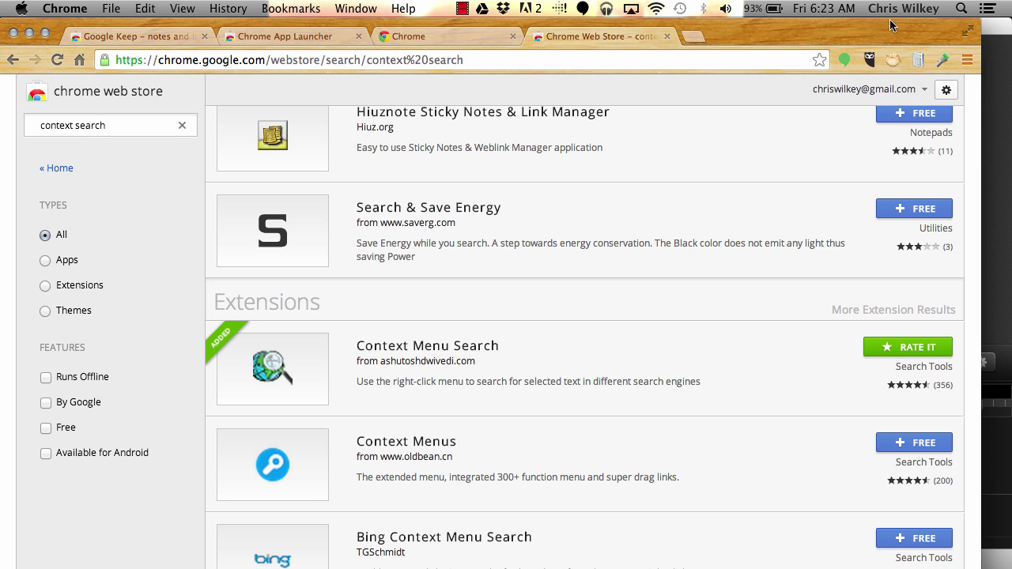
pyautogui.scroll(1, 786, 121)
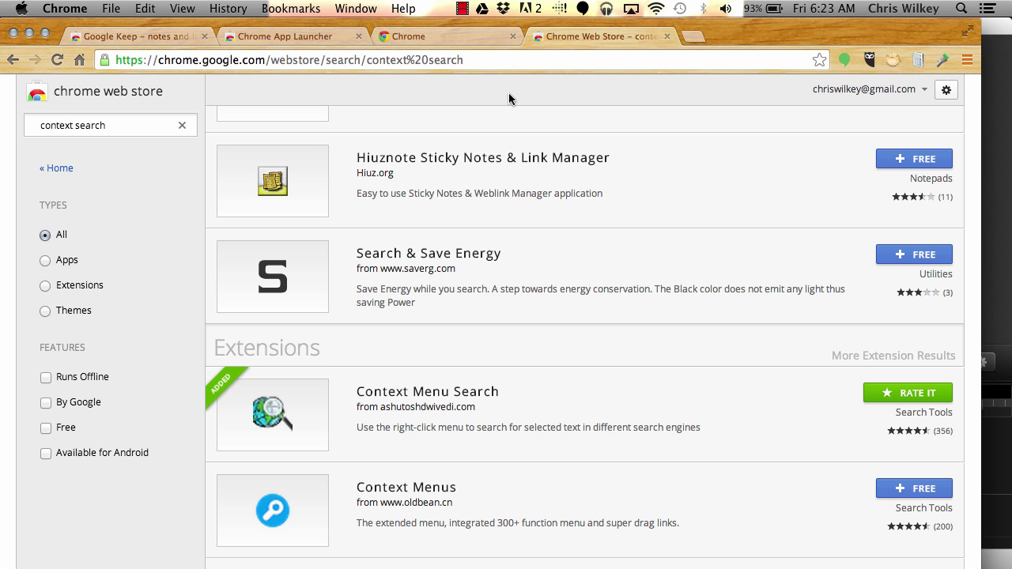
pyautogui.scroll(3, 509, 98)
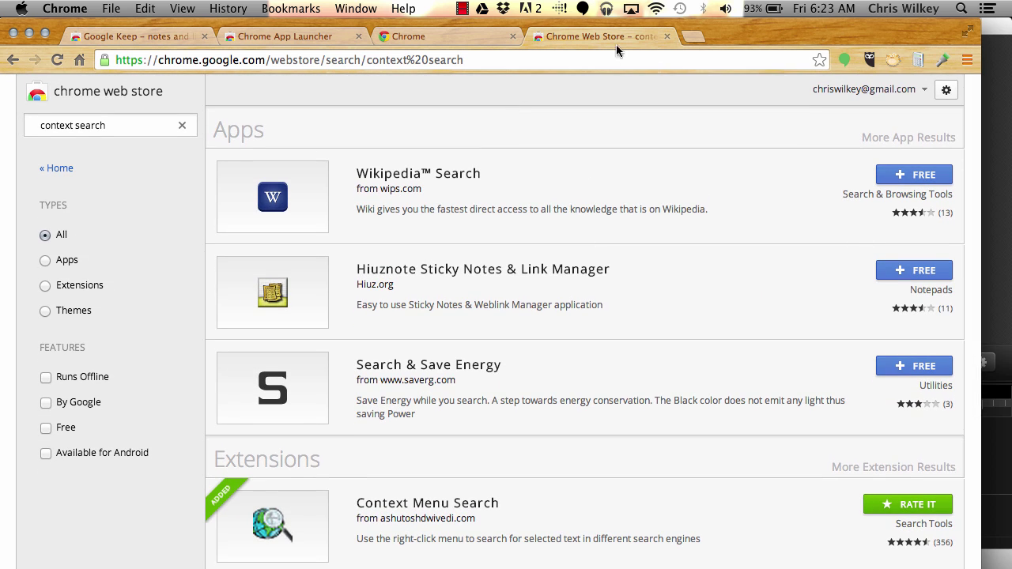
# Open amazon.com in a new tab and close the AmazonSmile popup
pyautogui.click(689, 36)
pyautogui.write('amazon.com')
pyautogui.press('Return')
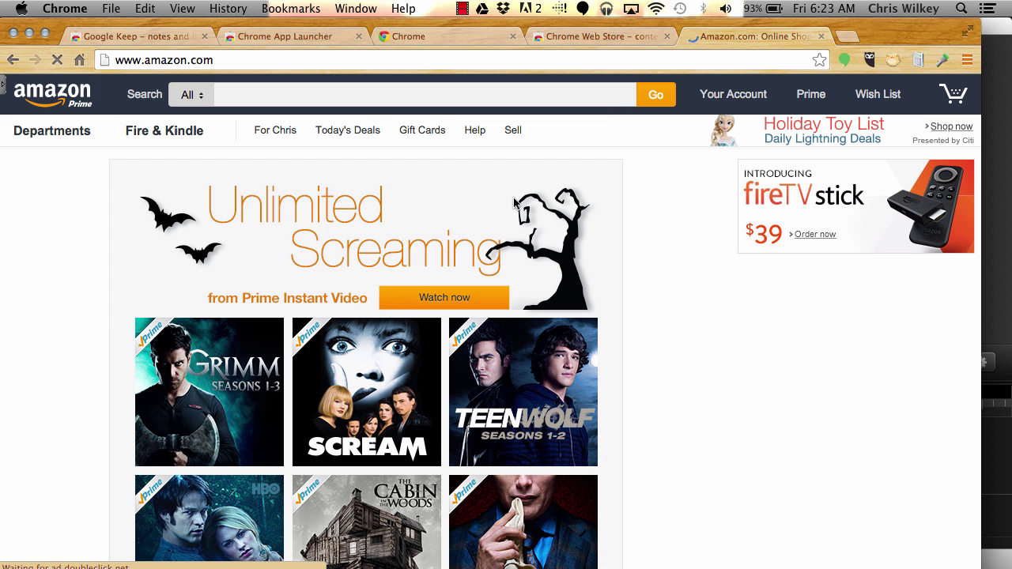
pyautogui.scroll(-1, 515, 205)
pyautogui.scroll(-5, 515, 205)
pyautogui.scroll(4, 515, 205)
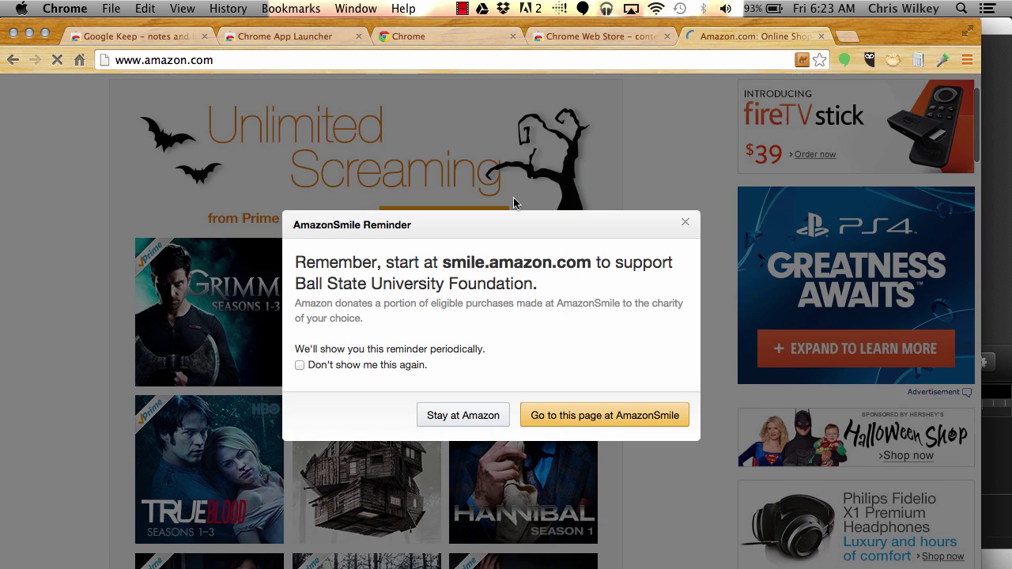
pyautogui.click(684, 225)
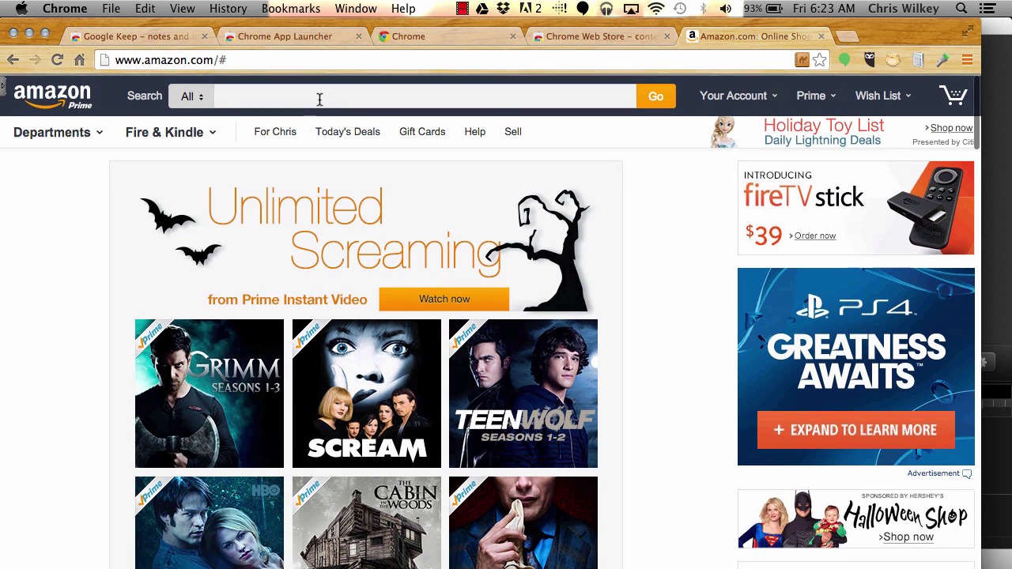
# Search Amazon for 'frozen anna doll' and open the Disney Frozen Sparkle Anna of Arendelle Doll
pyautogui.click(296, 94)
pyautogui.write('frozen')
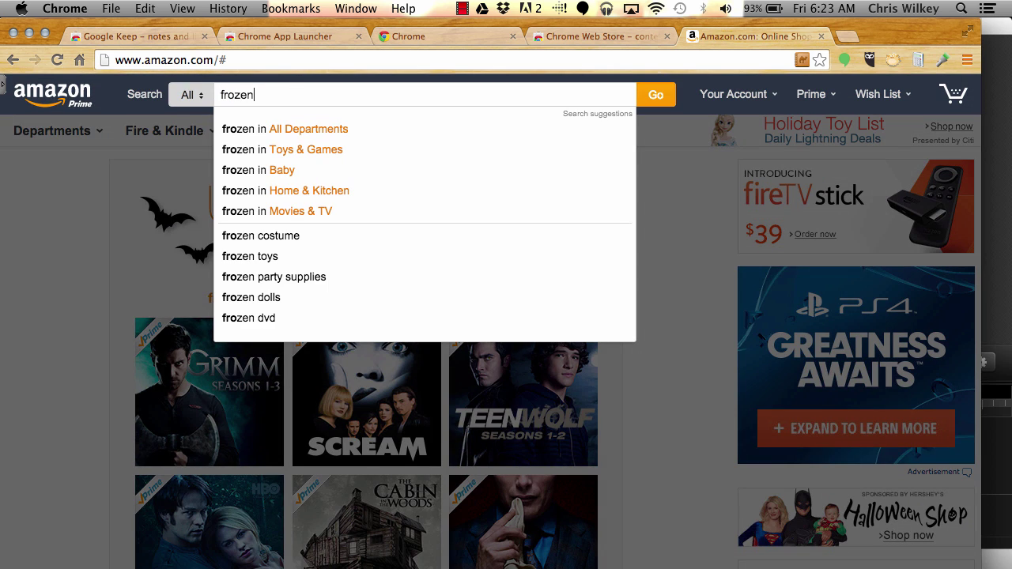
pyautogui.write(' anna')
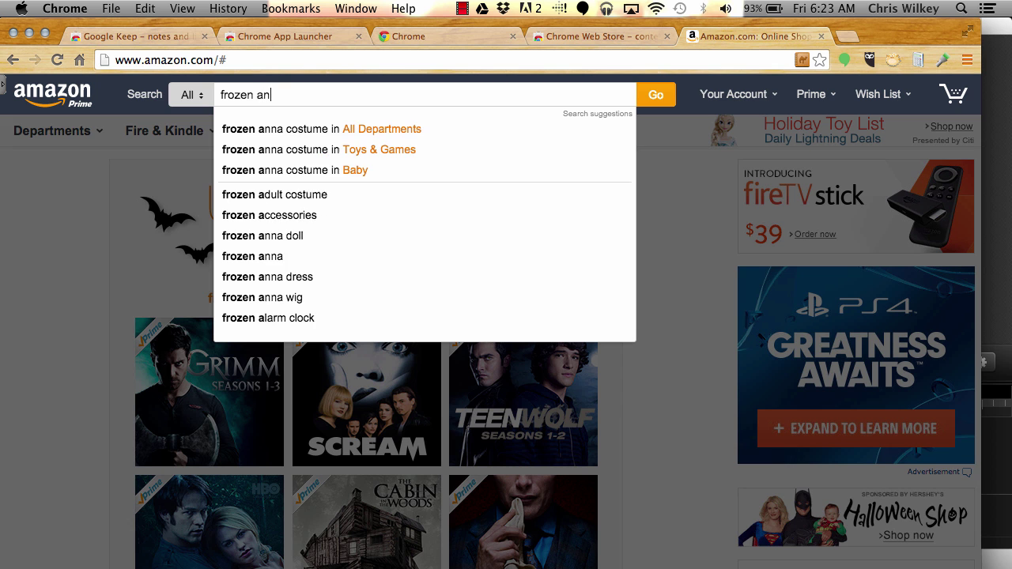
pyautogui.press('Down')
pyautogui.press('Down')
pyautogui.press('Down')
pyautogui.press('Down')
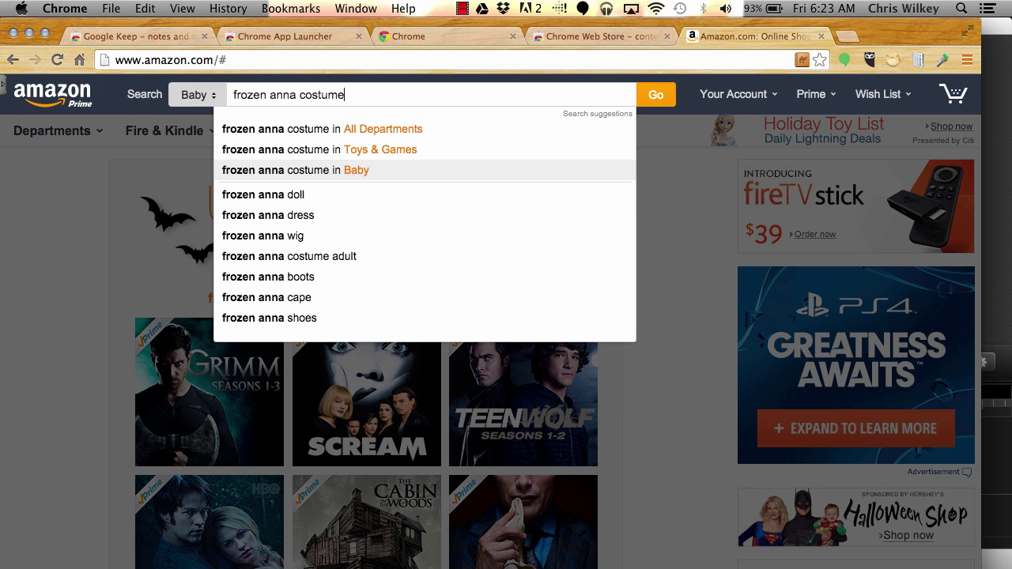
pyautogui.press('Return')
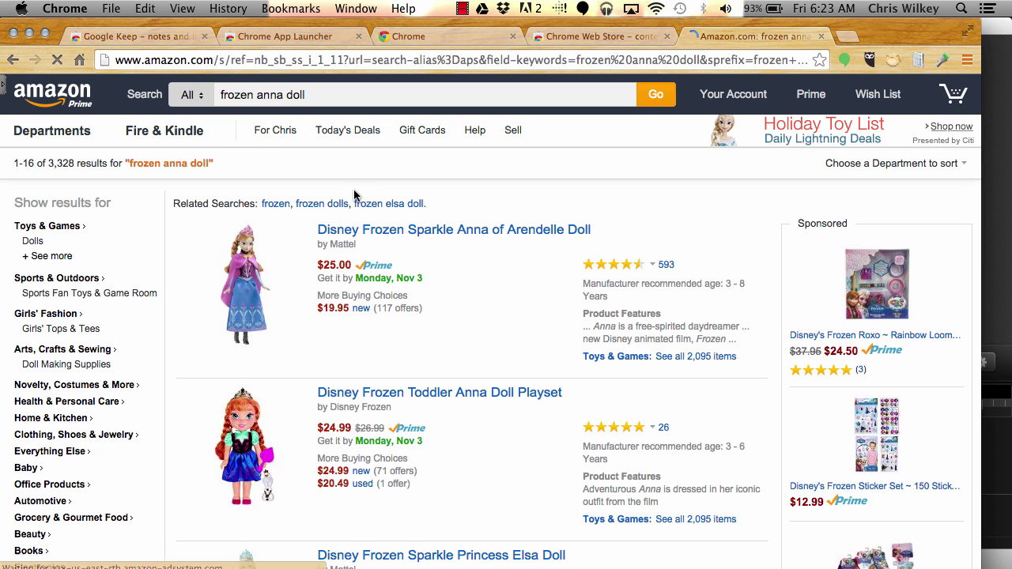
pyautogui.scroll(-1, 373, 220)
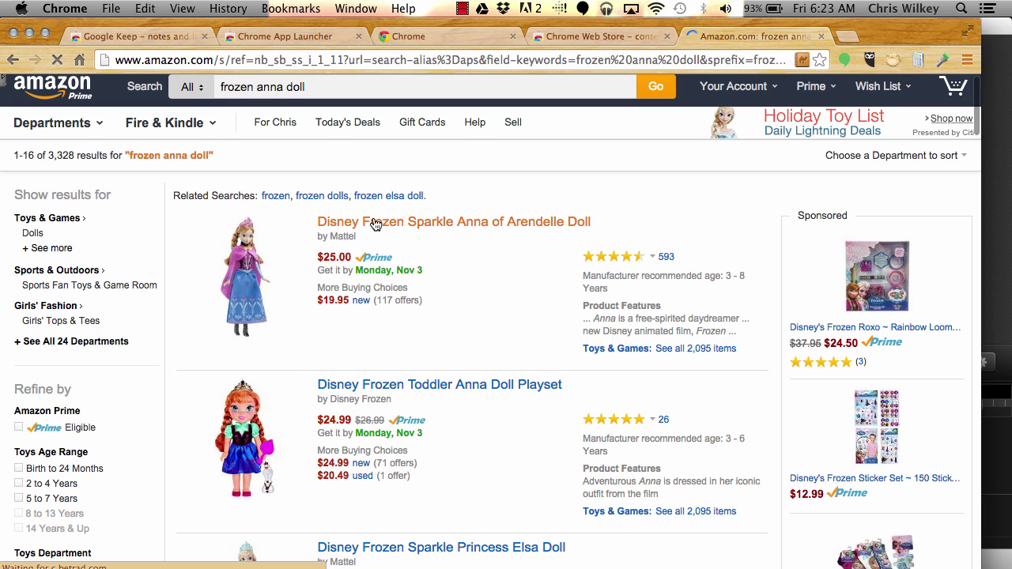
pyautogui.click(374, 223)
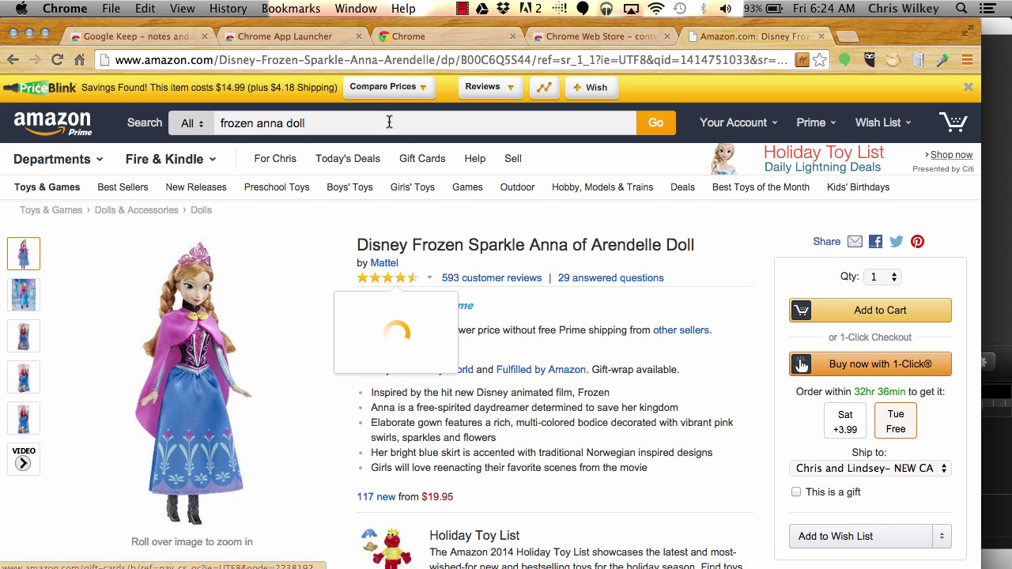
pyautogui.click(398, 90)
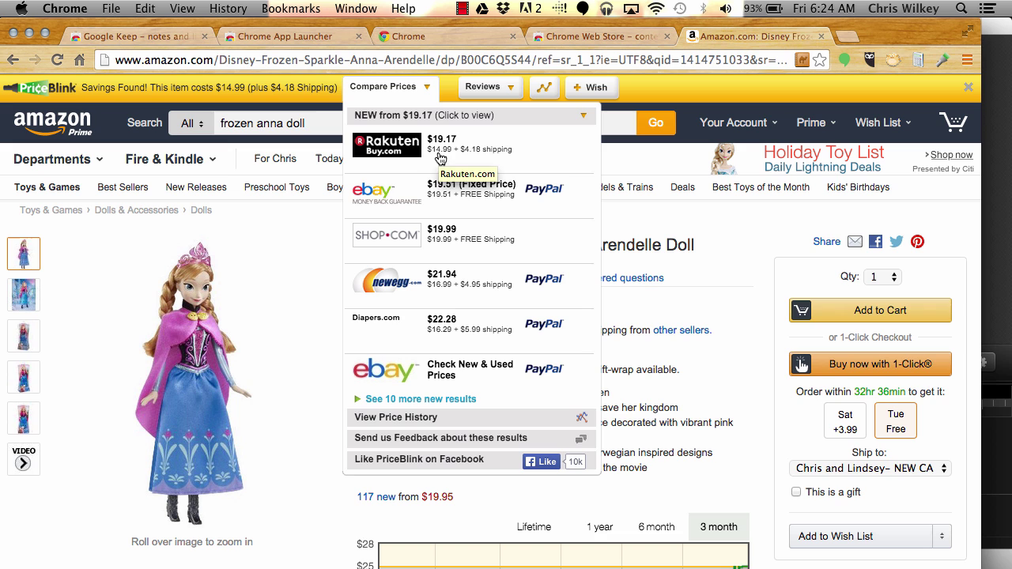
pyautogui.scroll(-1, 431, 237)
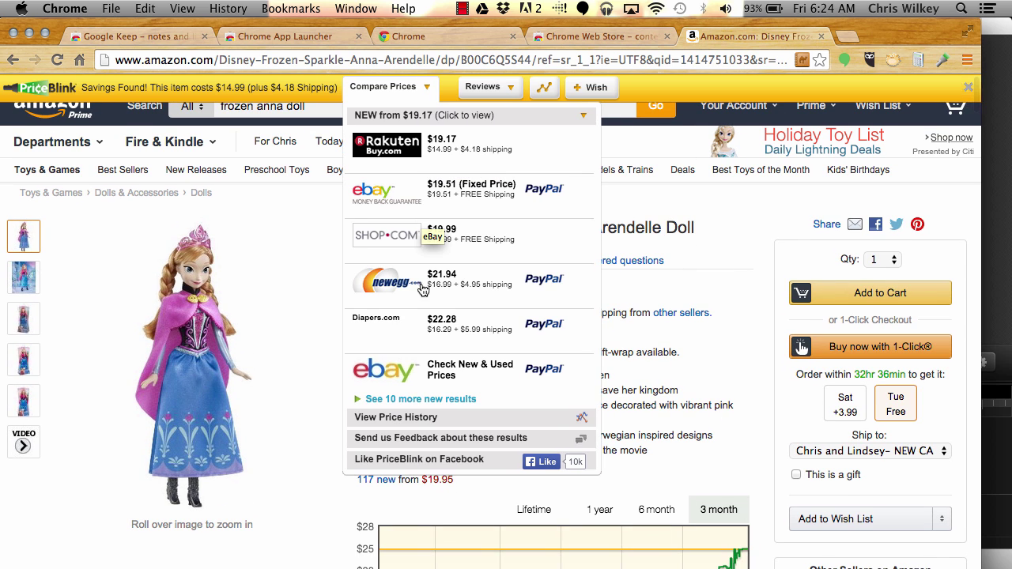
pyautogui.click(403, 400)
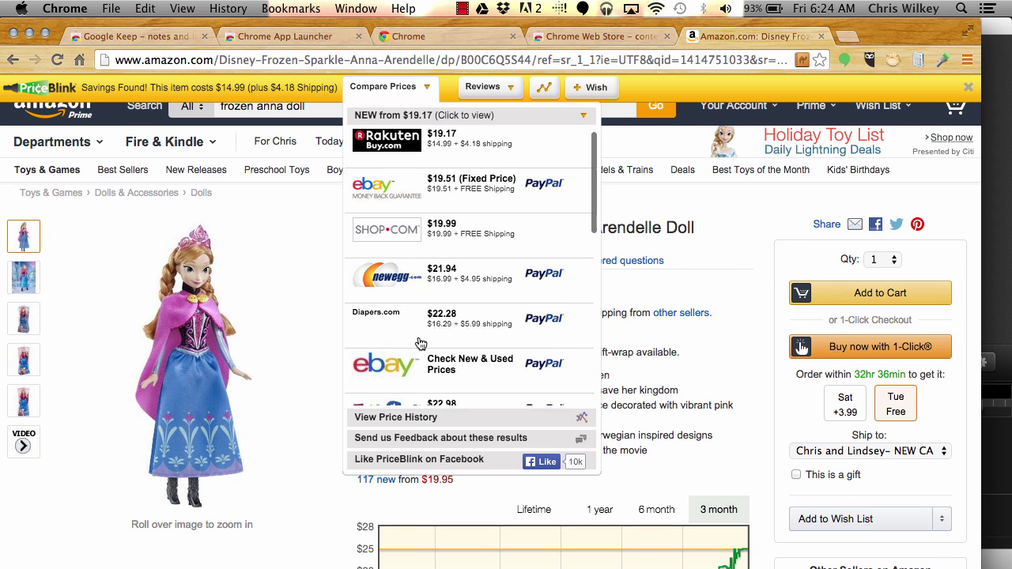
pyautogui.scroll(-2, 420, 345)
pyautogui.scroll(-5, 421, 344)
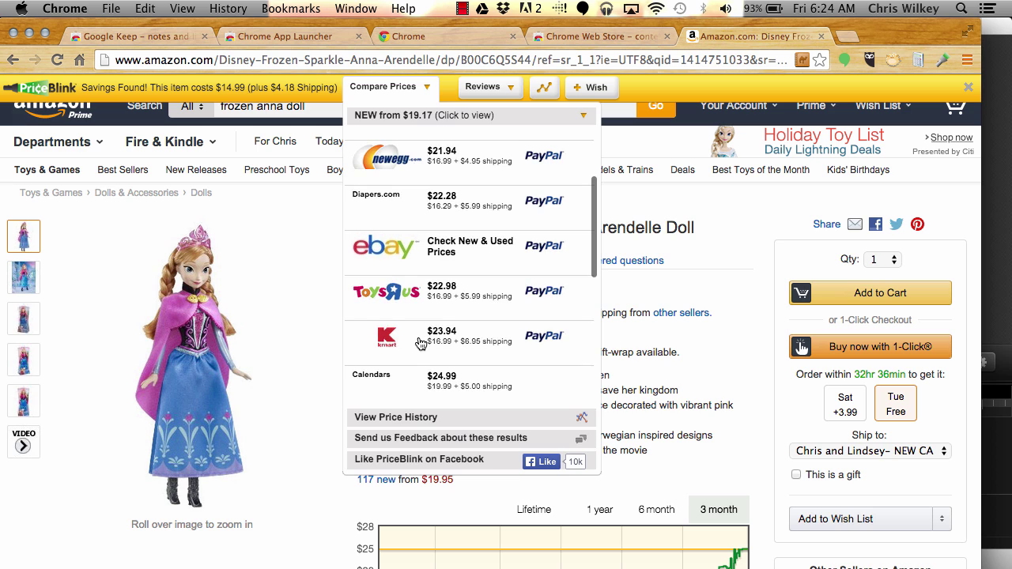
pyautogui.scroll(-1, 418, 299)
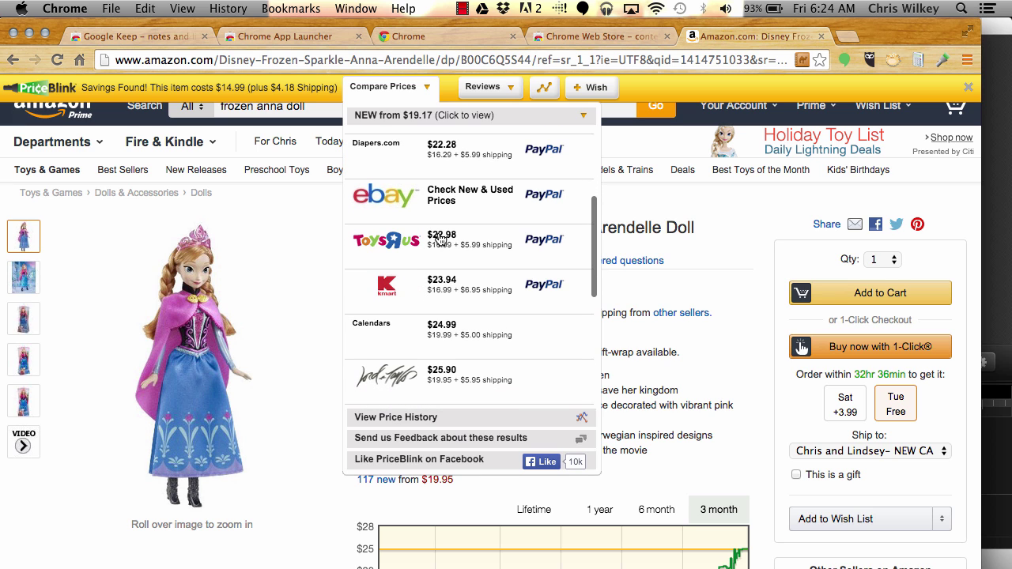
pyautogui.scroll(-4, 463, 250)
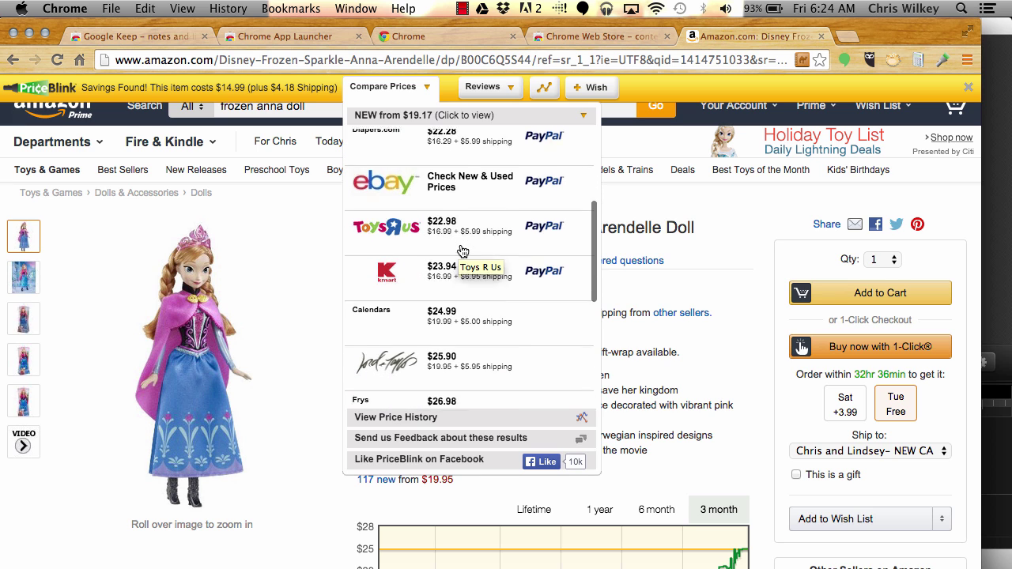
pyautogui.scroll(-7, 463, 251)
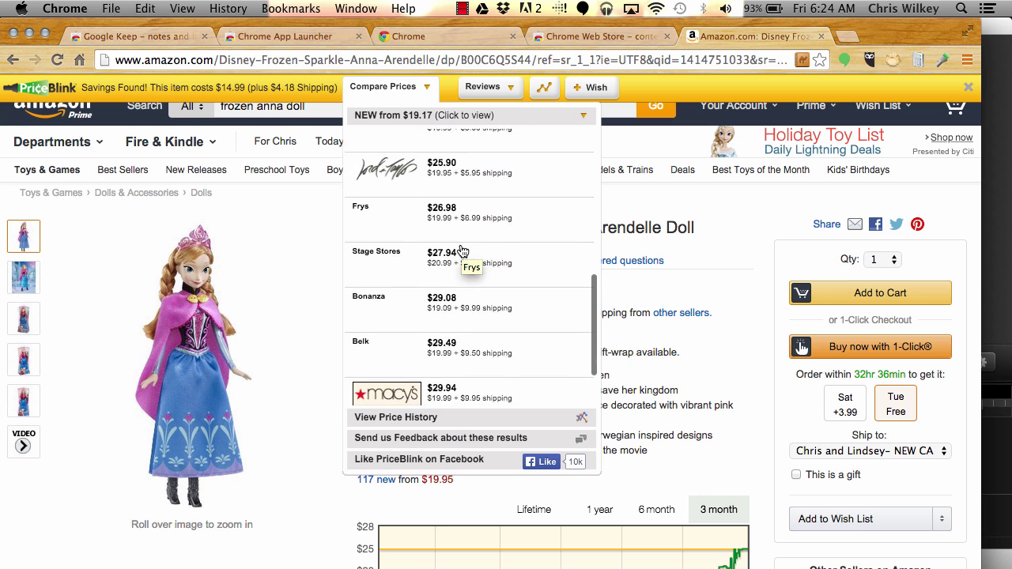
pyautogui.scroll(12, 462, 252)
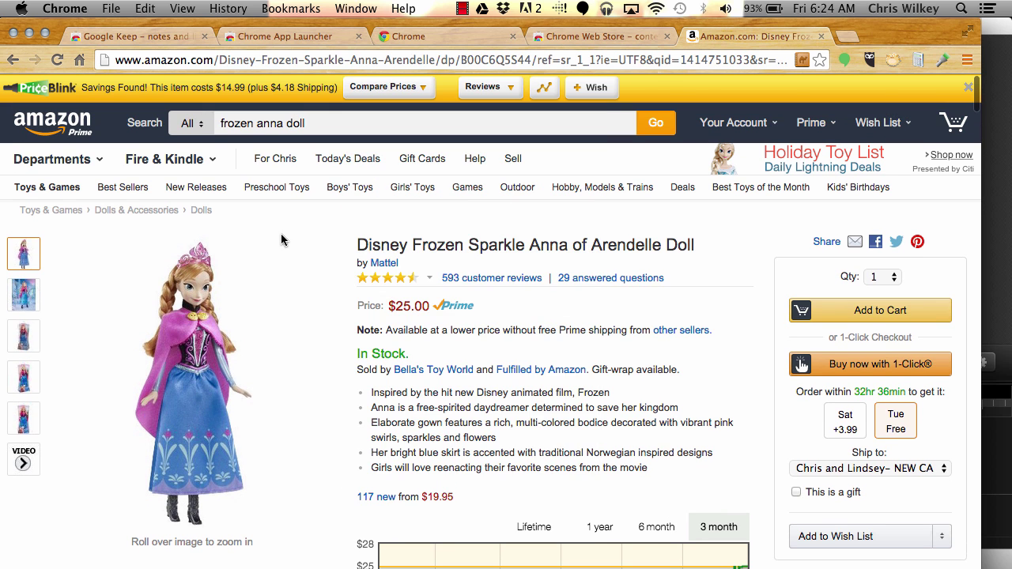
pyautogui.scroll(-4, 449, 250)
# Switch the doll's price chart to the 1-year range
pyautogui.scroll(-3, 447, 250)
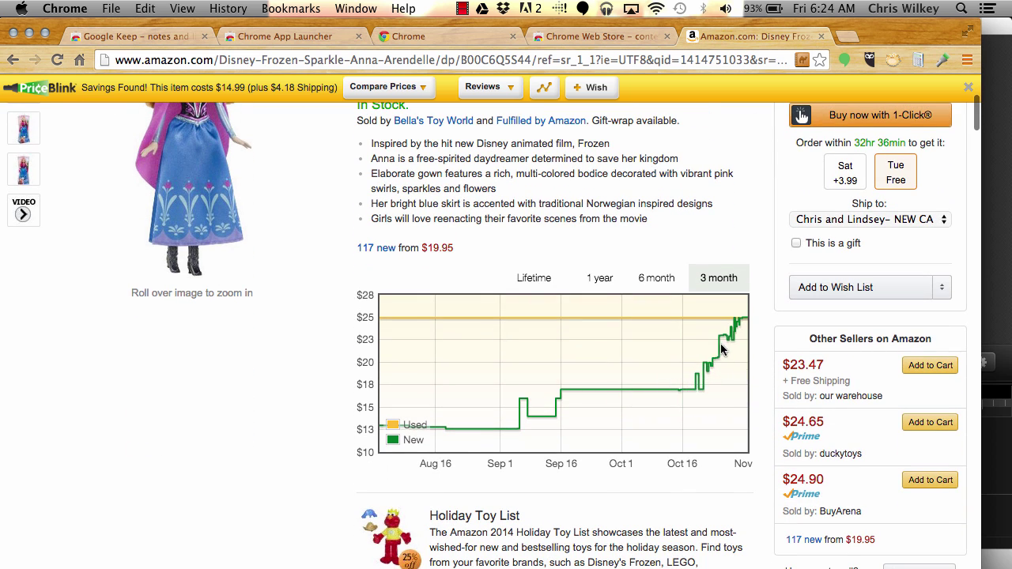
pyautogui.click(653, 272)
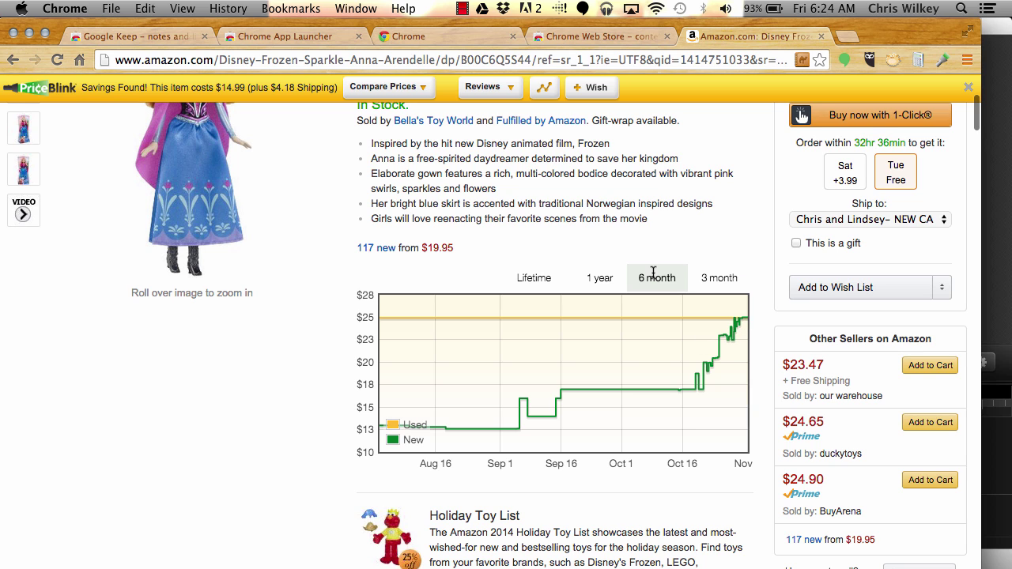
pyautogui.click(599, 277)
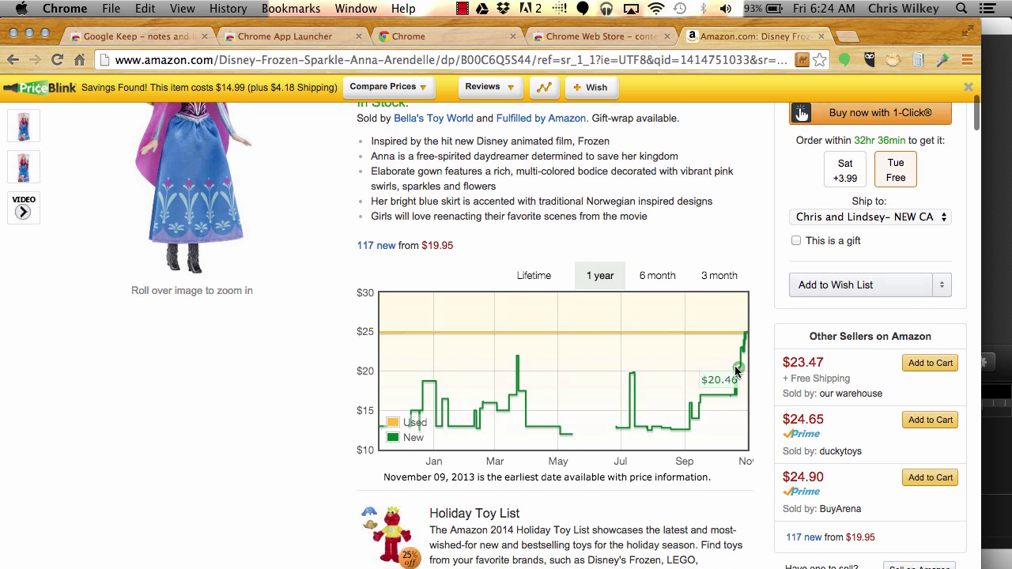
# Set the Keepa price history to All (400 days), then narrow it to one week
pyautogui.scroll(-10, 734, 360)
pyautogui.scroll(-7, 735, 372)
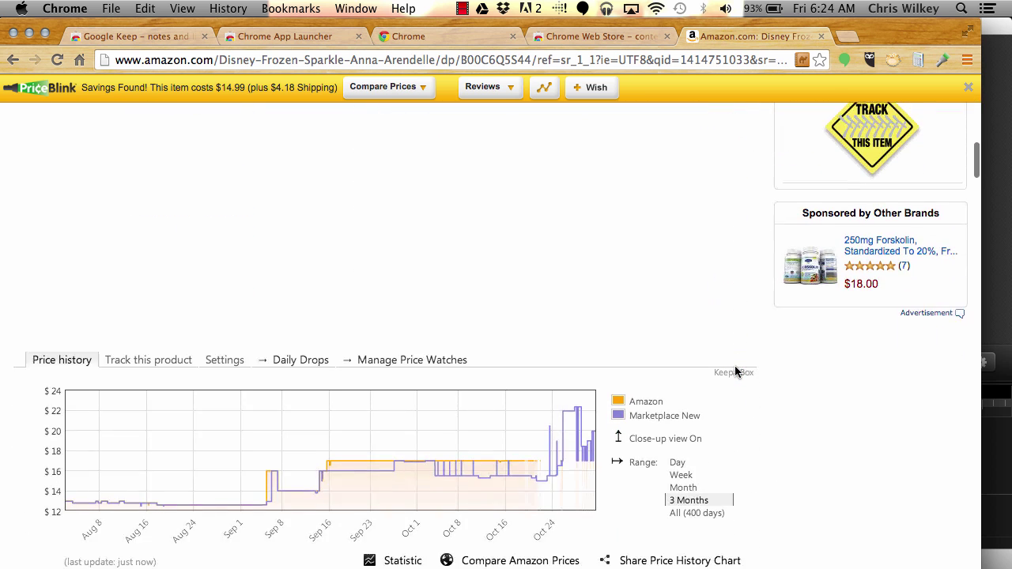
pyautogui.scroll(1, 734, 369)
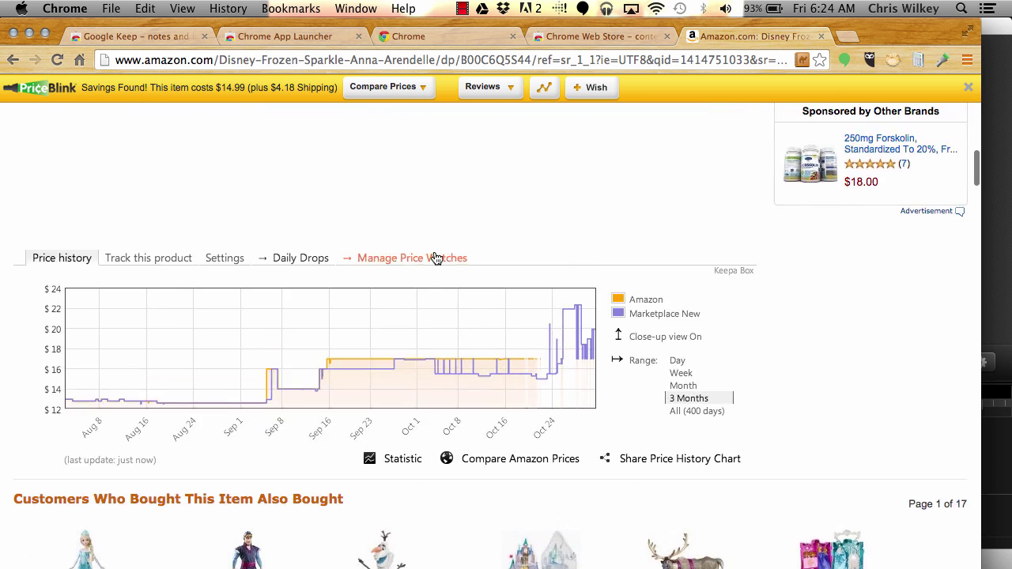
pyautogui.click(696, 412)
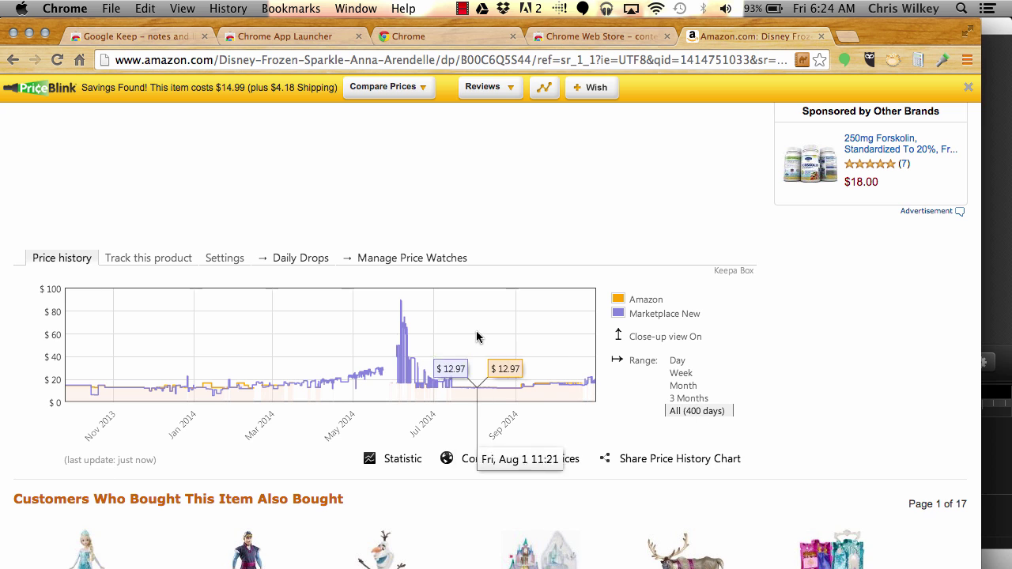
pyautogui.click(682, 375)
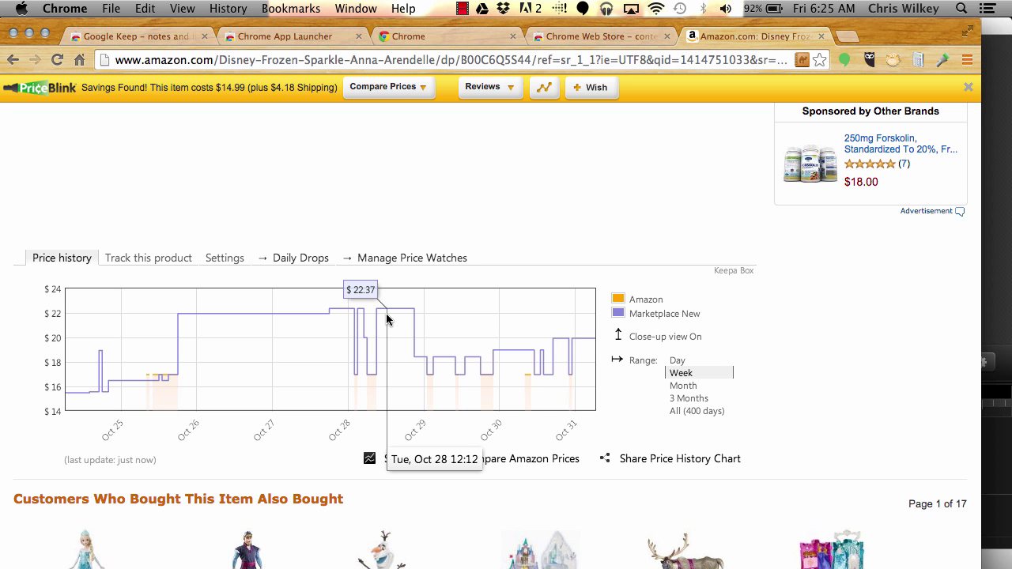
pyautogui.scroll(10, 387, 319)
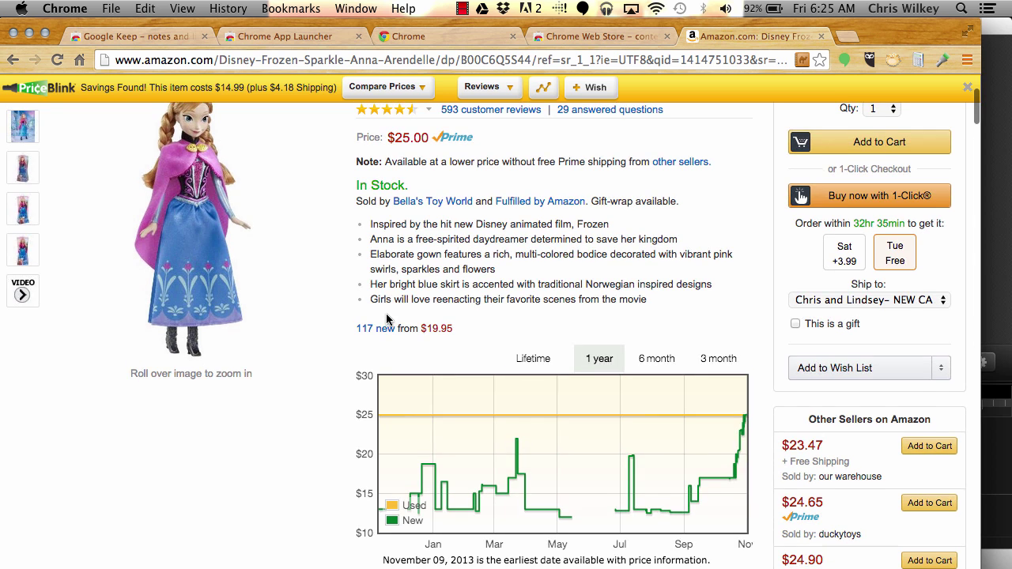
pyautogui.scroll(-5, 387, 319)
pyautogui.scroll(-8, 387, 319)
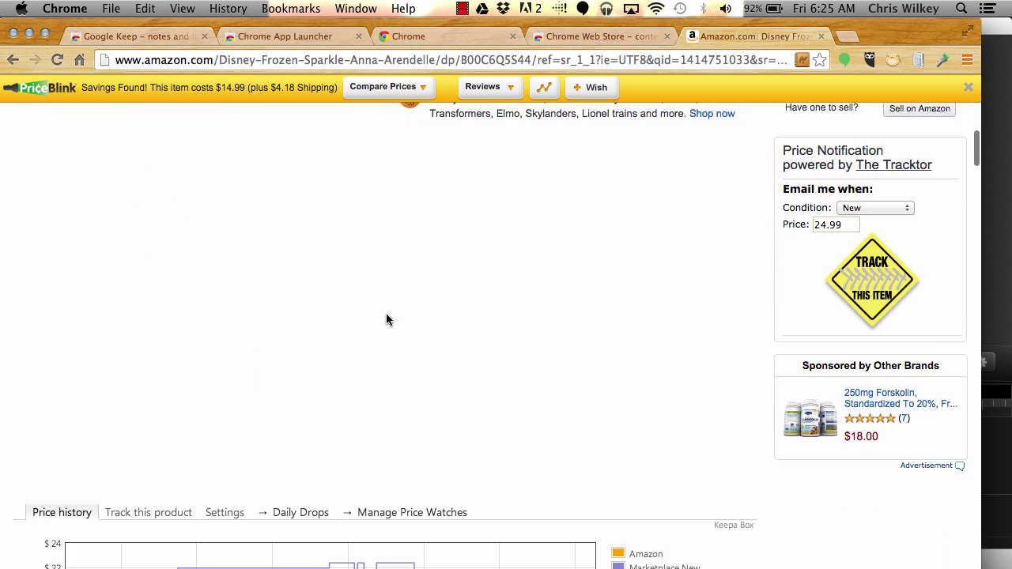
pyautogui.scroll(1, 386, 319)
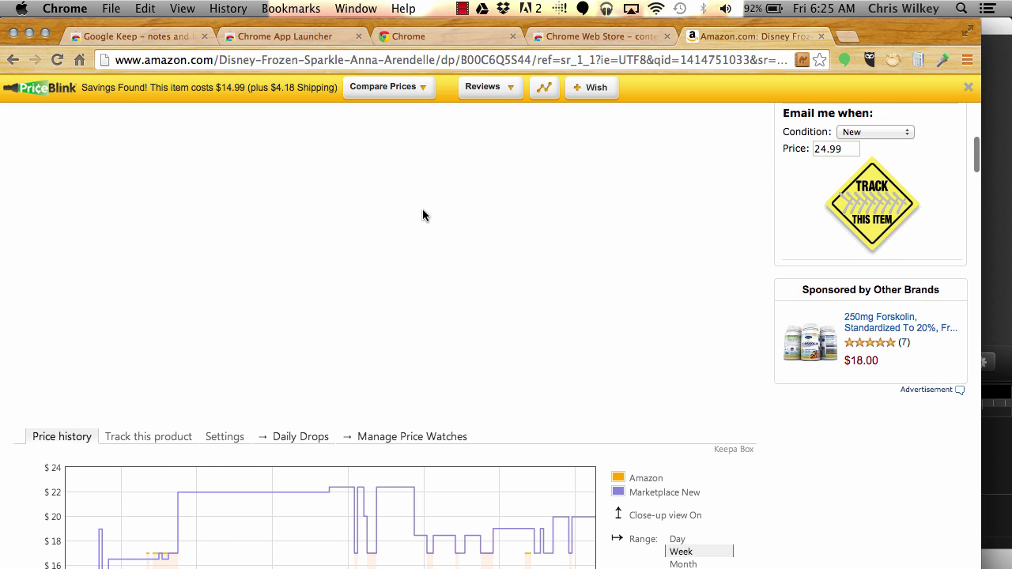
pyautogui.scroll(8, 422, 209)
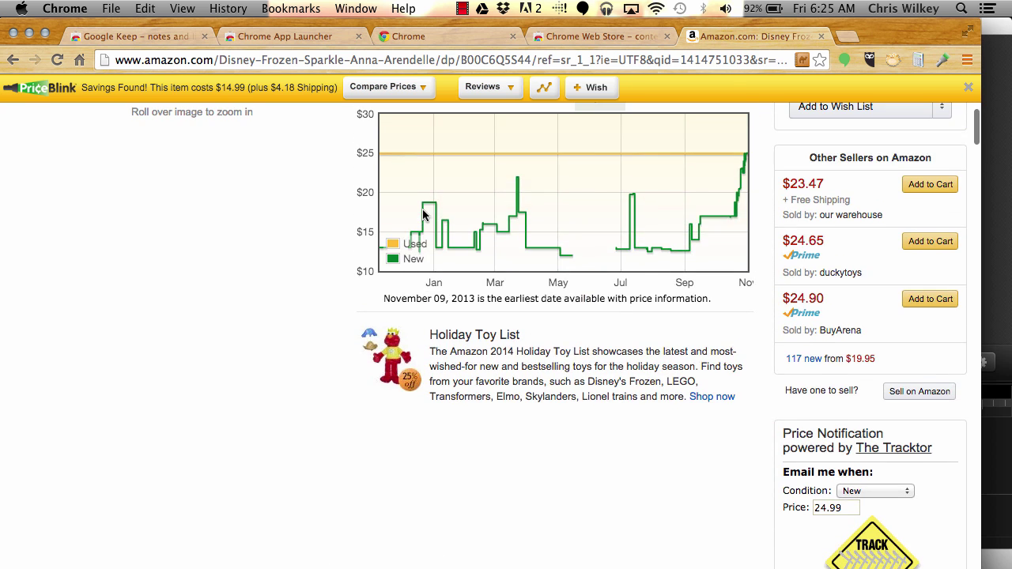
pyautogui.scroll(10, 422, 213)
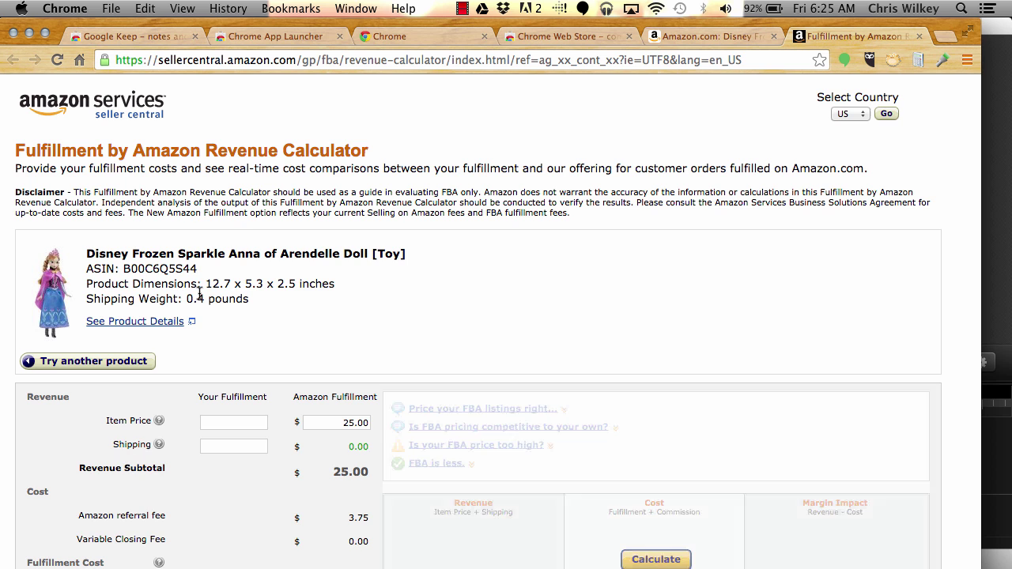
# Return to the Anna doll product page and show PriceBlink's Compare Prices list of other sellers
pyautogui.scroll(-1, 278, 270)
pyautogui.scroll(-5, 278, 276)
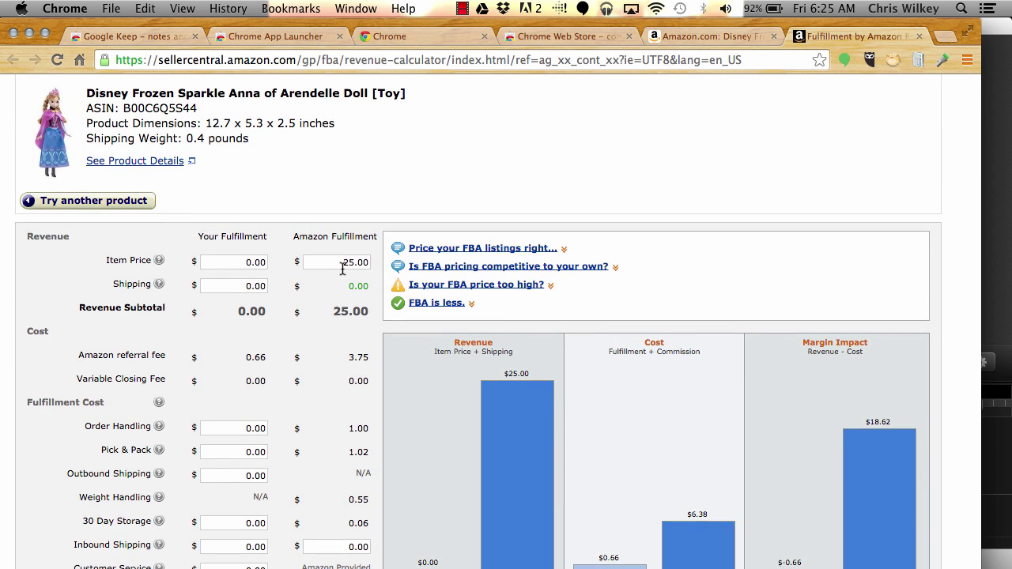
pyautogui.scroll(-5, 342, 270)
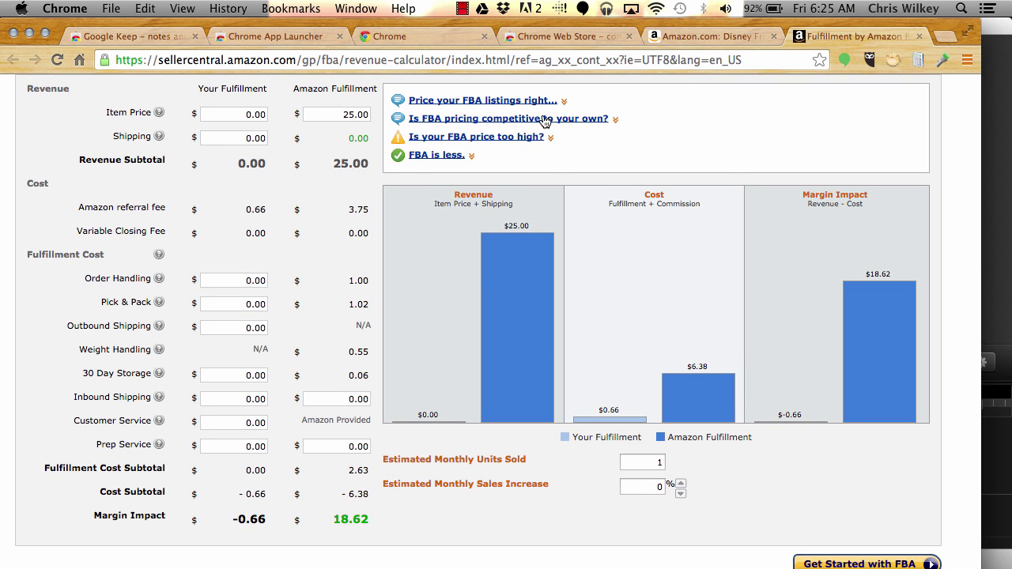
pyautogui.click(672, 40)
pyautogui.click(425, 97)
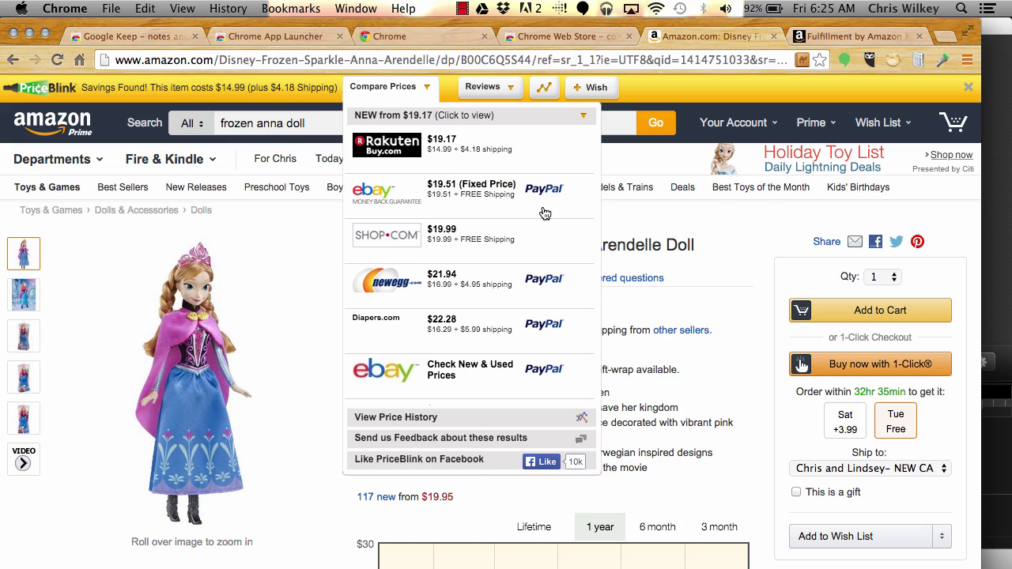
# Review the Anna doll product page, then open its Camelizer price history from the address bar
pyautogui.scroll(-15, 673, 228)
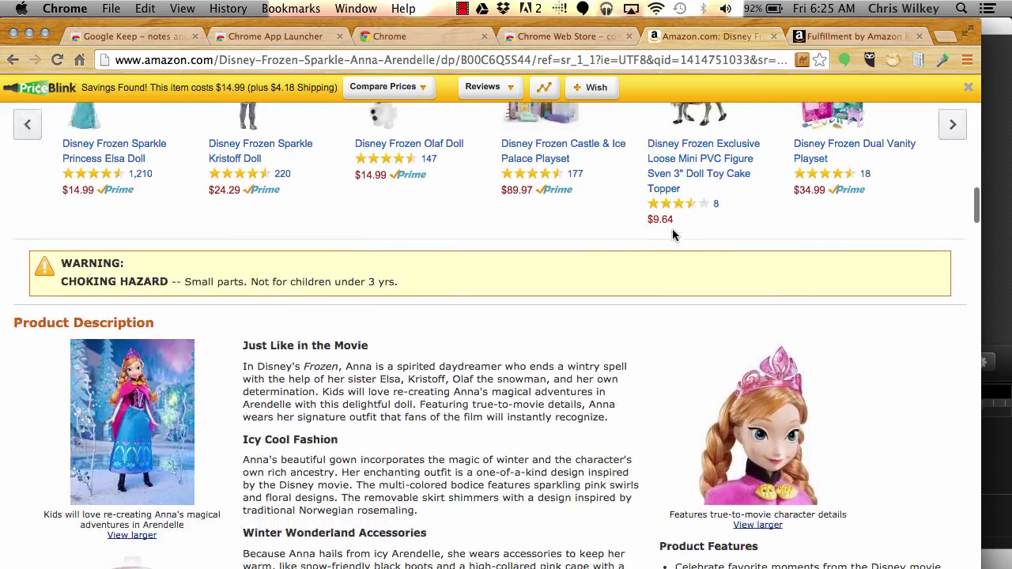
pyautogui.scroll(-10, 673, 234)
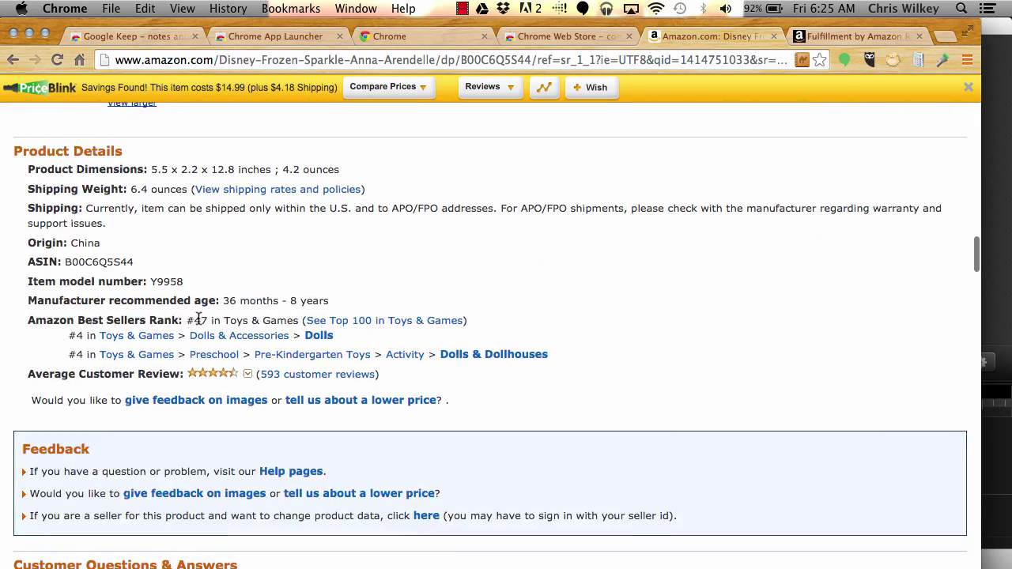
pyautogui.scroll(8, 197, 320)
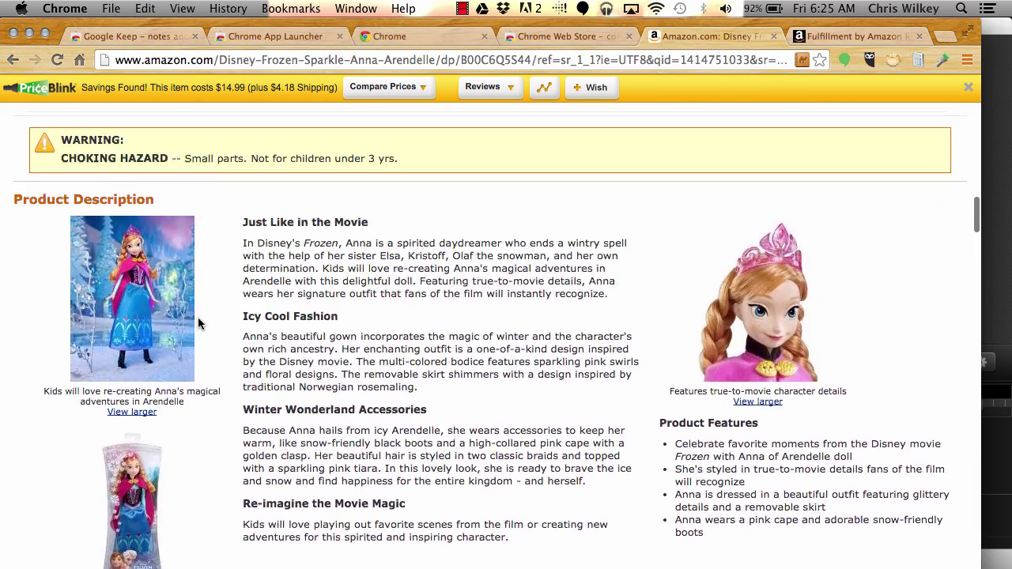
pyautogui.scroll(5, 198, 321)
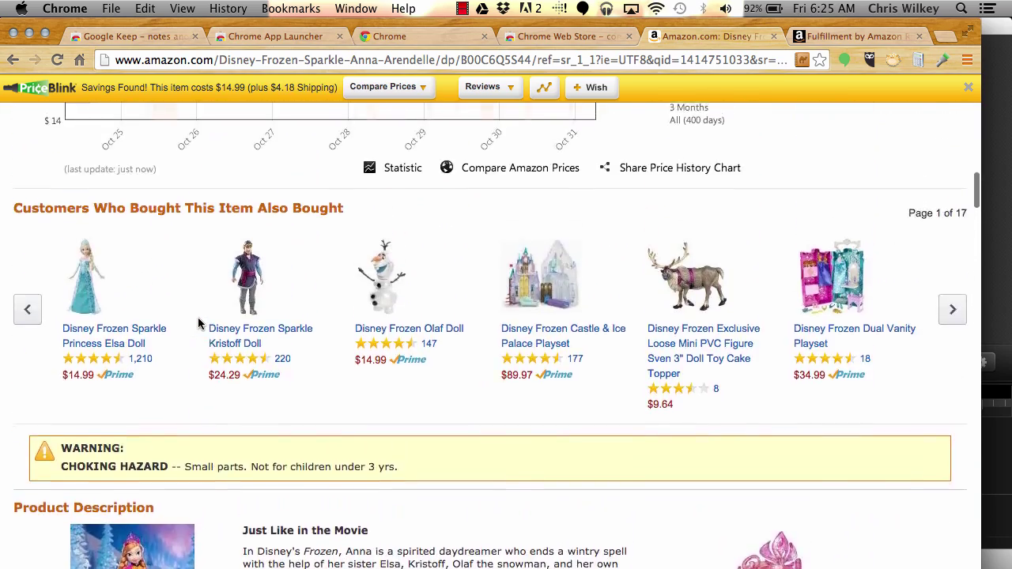
pyautogui.scroll(15, 198, 323)
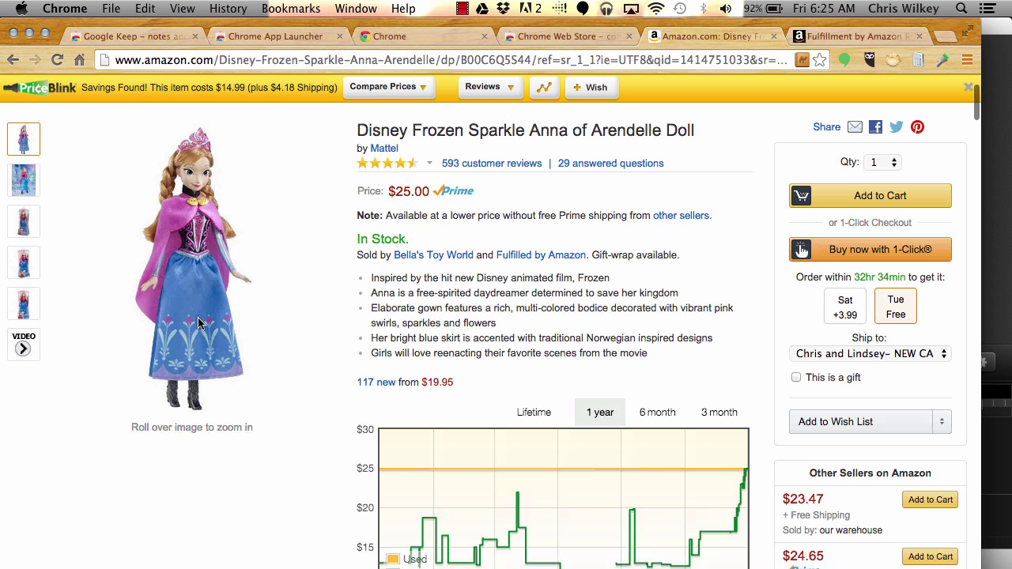
pyautogui.scroll(1, 197, 322)
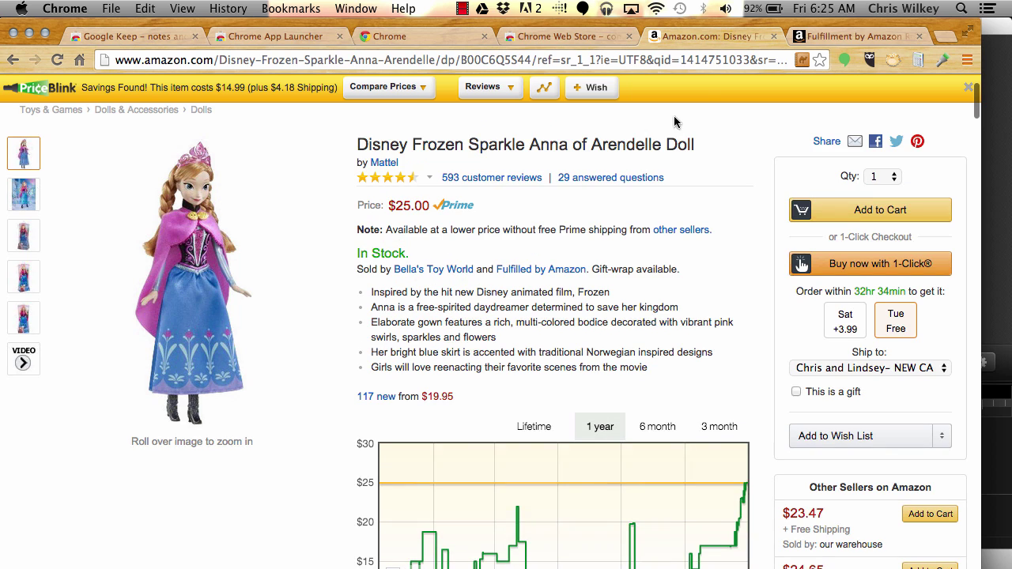
pyautogui.click(803, 59)
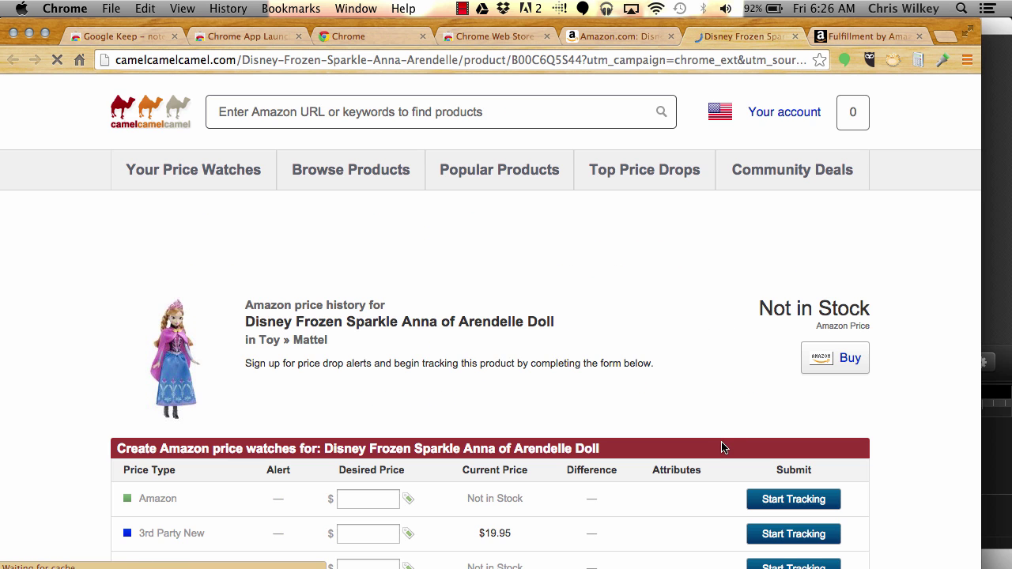
# Show the Sales Rank chart limited to 3 months, then go back to the Amazon.com tab
pyautogui.scroll(-2, 506, 267)
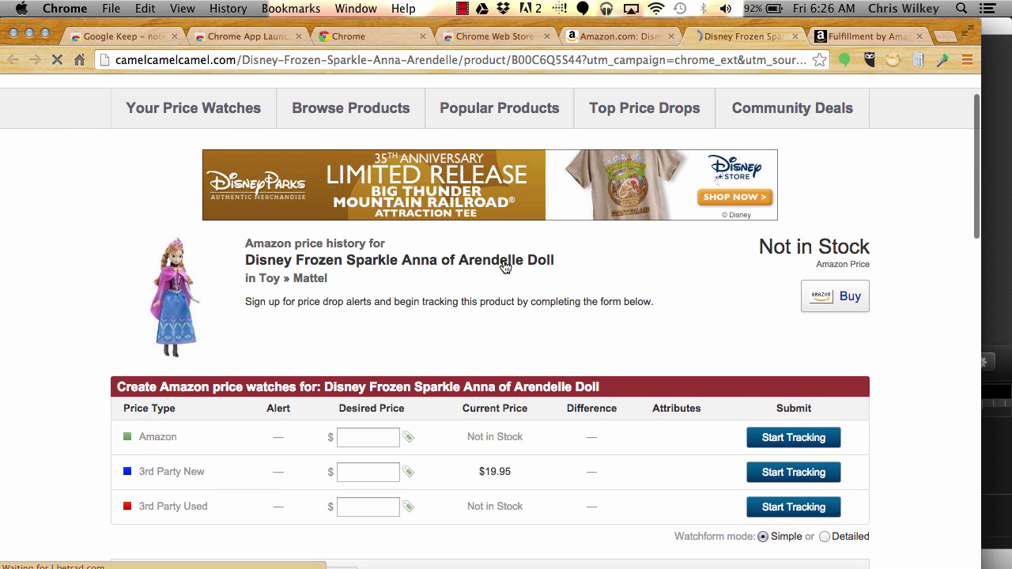
pyautogui.scroll(-5, 504, 266)
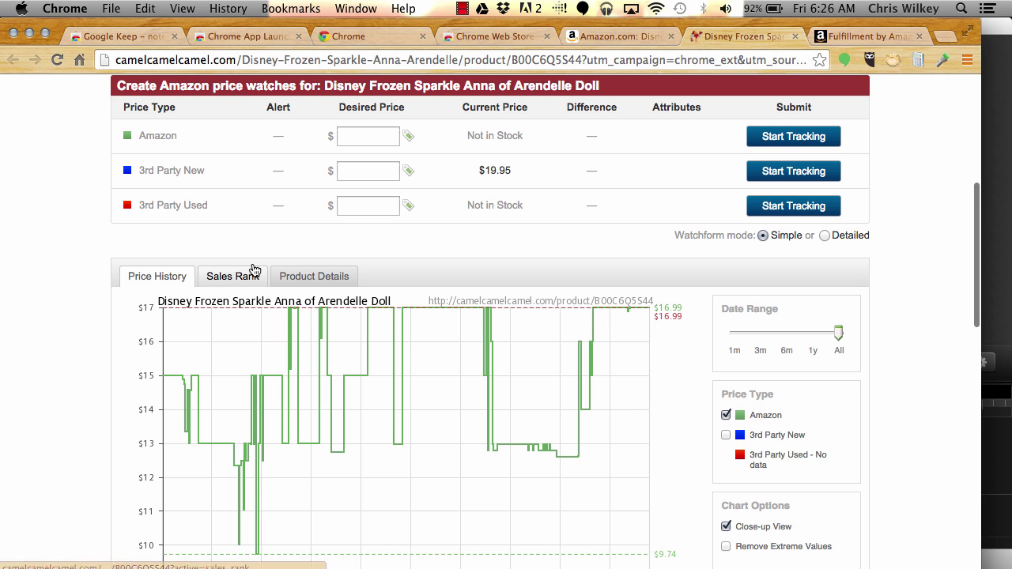
pyautogui.click(234, 281)
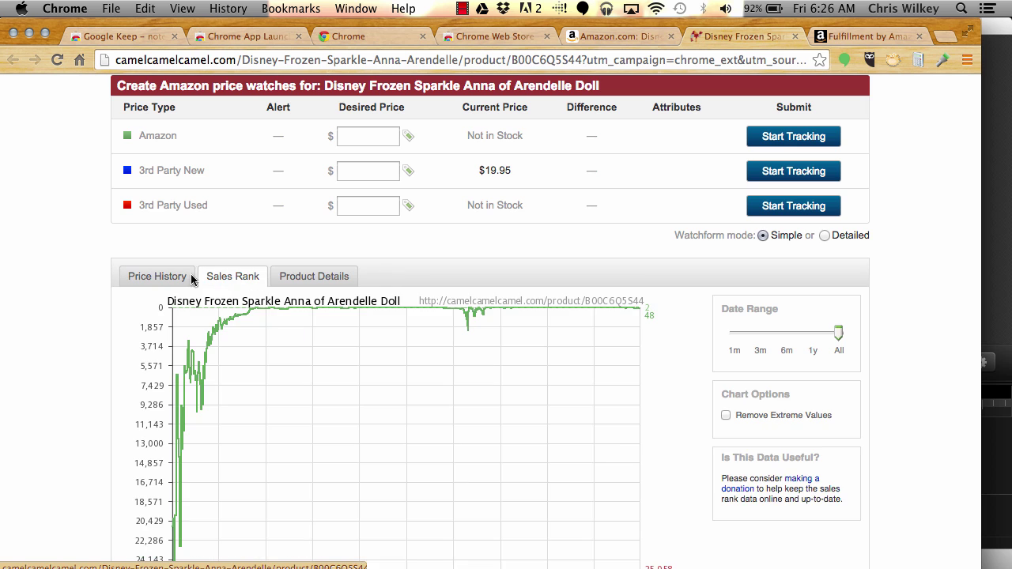
pyautogui.scroll(-2, 135, 312)
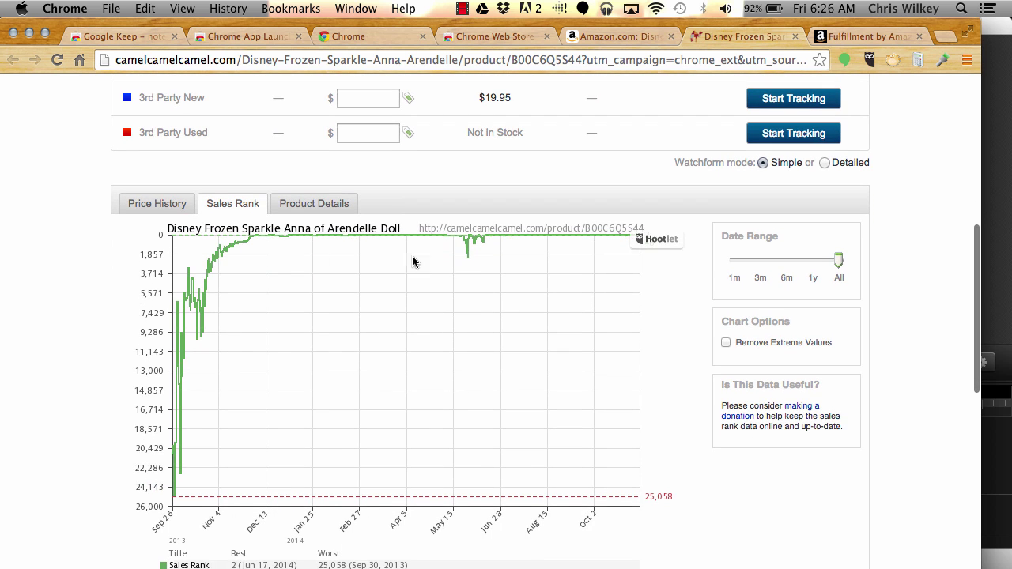
pyautogui.click(762, 263)
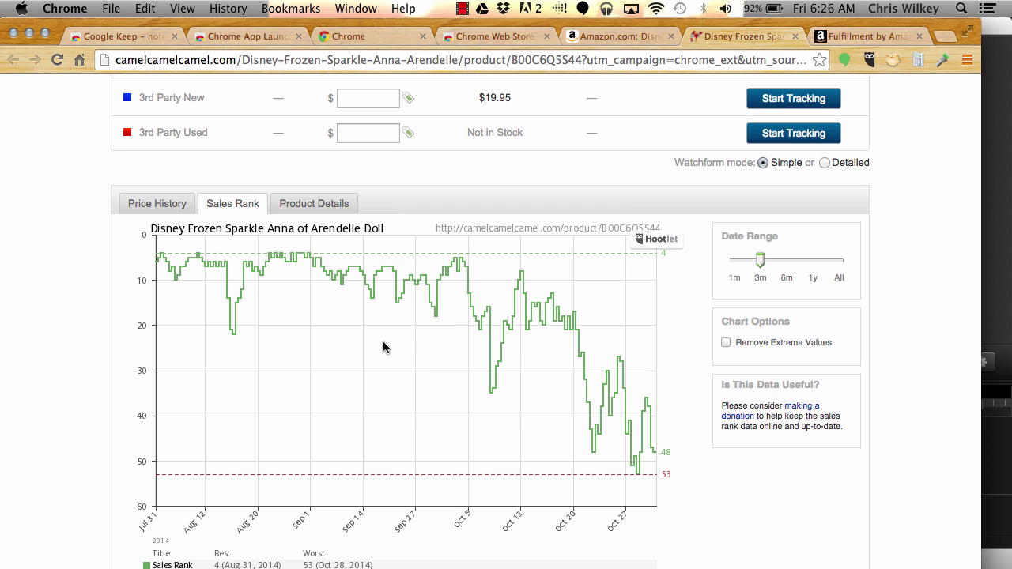
pyautogui.scroll(-2, 395, 379)
pyautogui.scroll(-3, 396, 379)
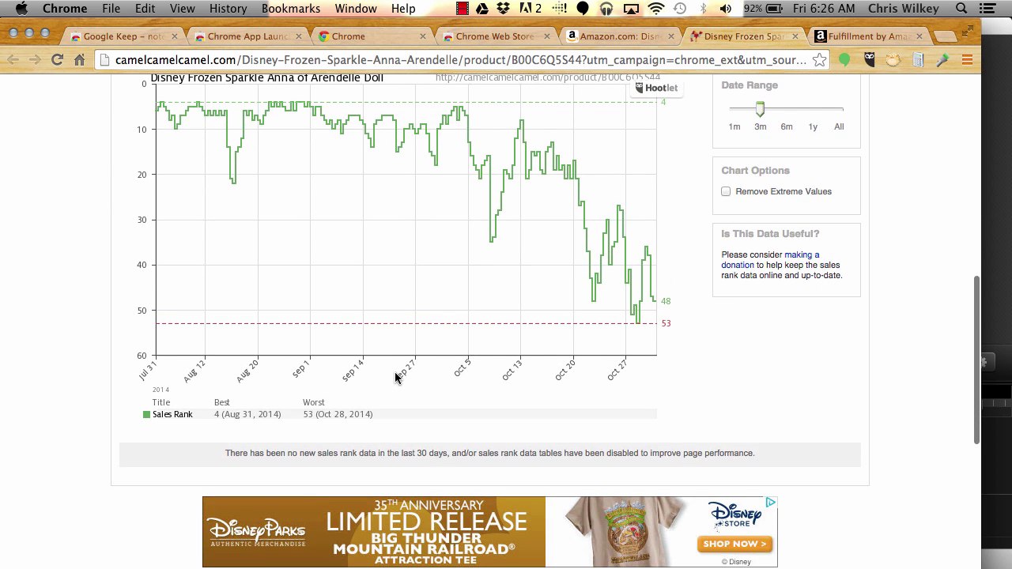
pyautogui.scroll(3, 395, 373)
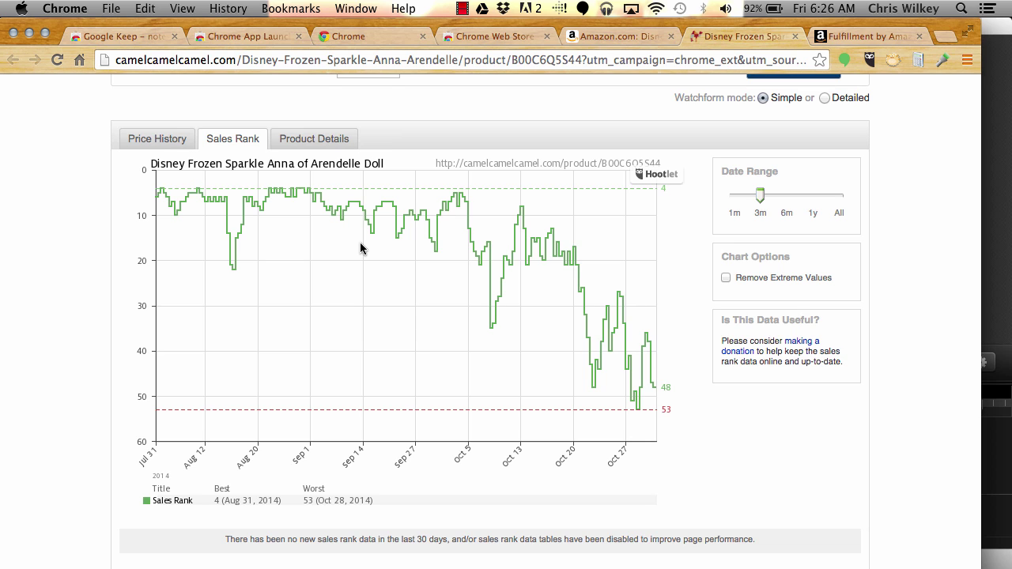
pyautogui.click(609, 37)
pyautogui.scroll(2, 514, 204)
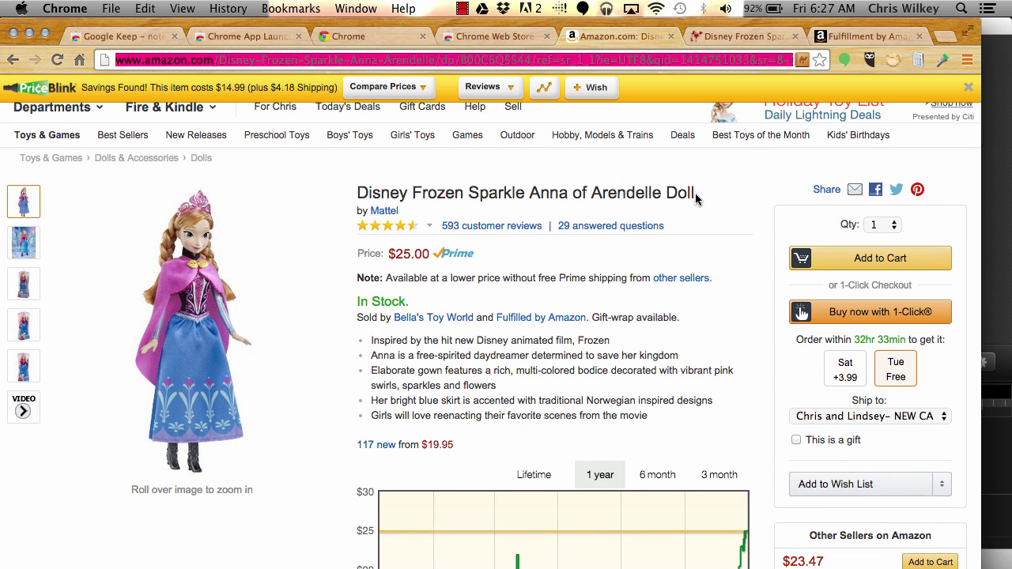
# Search Bing for the selected title 'Disney Frozen Sparkle Anna of Arendelle Doll', then return to Amazon
pyautogui.moveTo(695, 193); pyautogui.dragTo(354, 196)
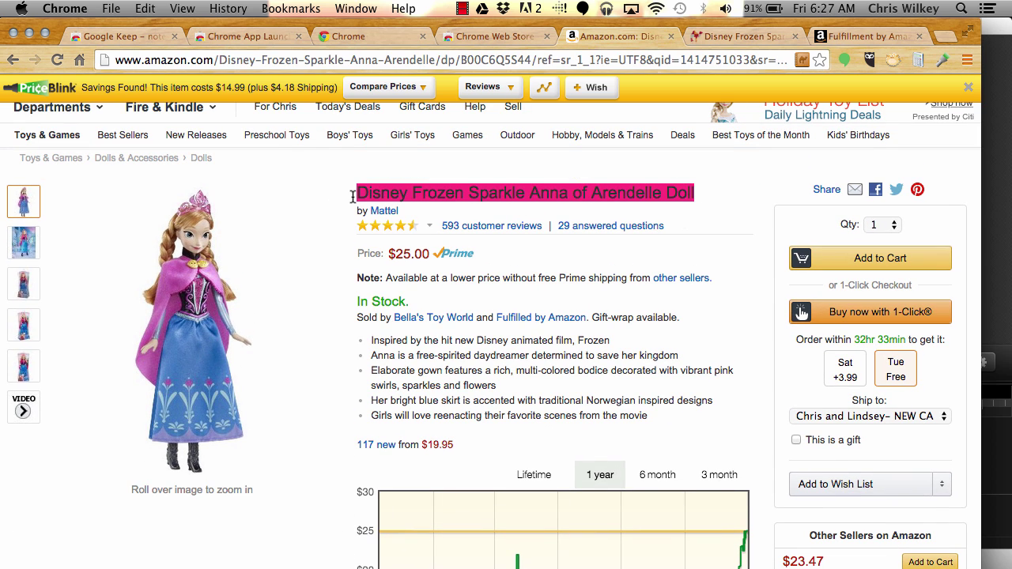
pyautogui.rightClick(397, 193)
pyautogui.moveTo(449, 257)
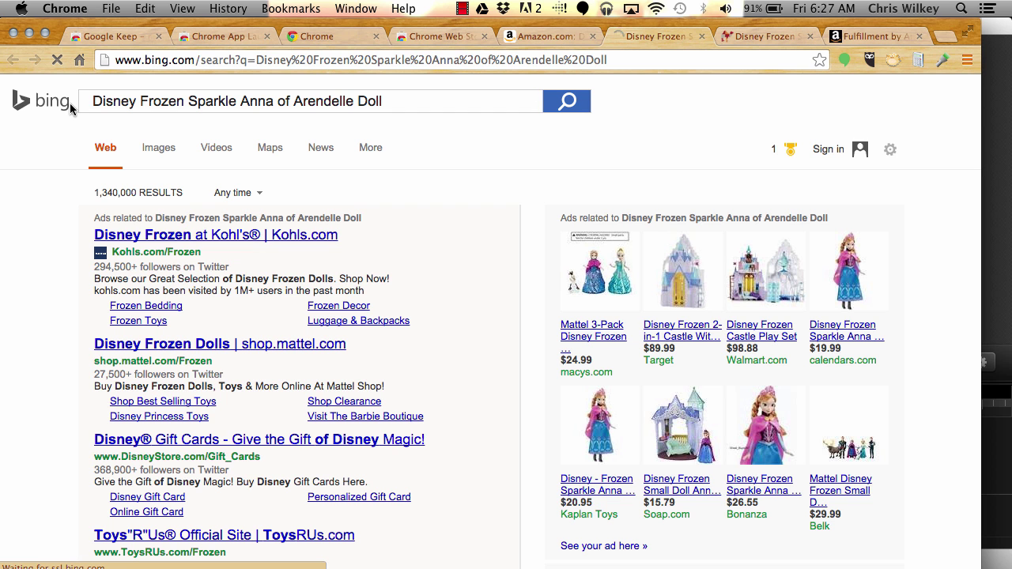
pyautogui.scroll(-5, 358, 253)
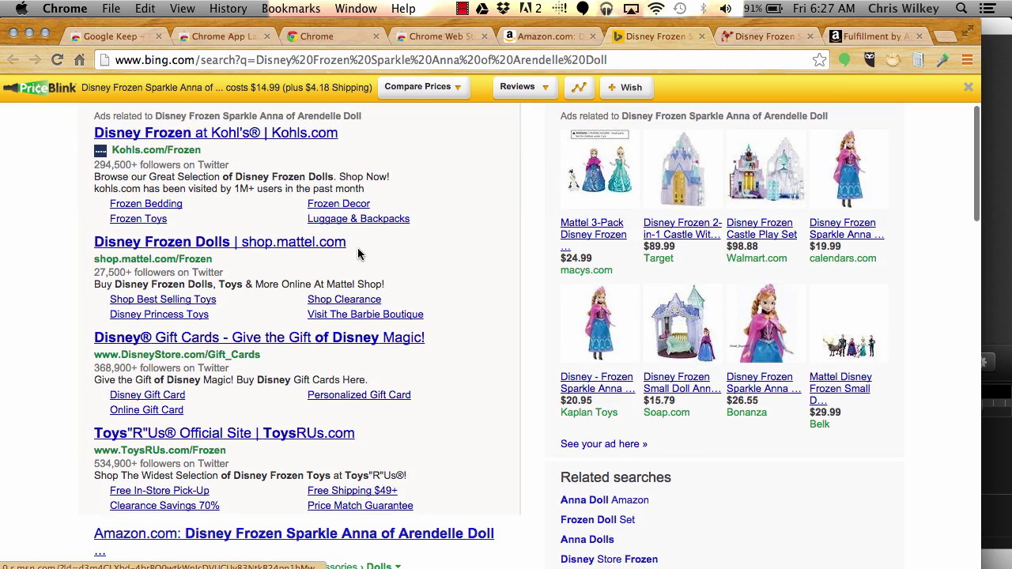
pyautogui.scroll(5, 358, 253)
pyautogui.click(541, 35)
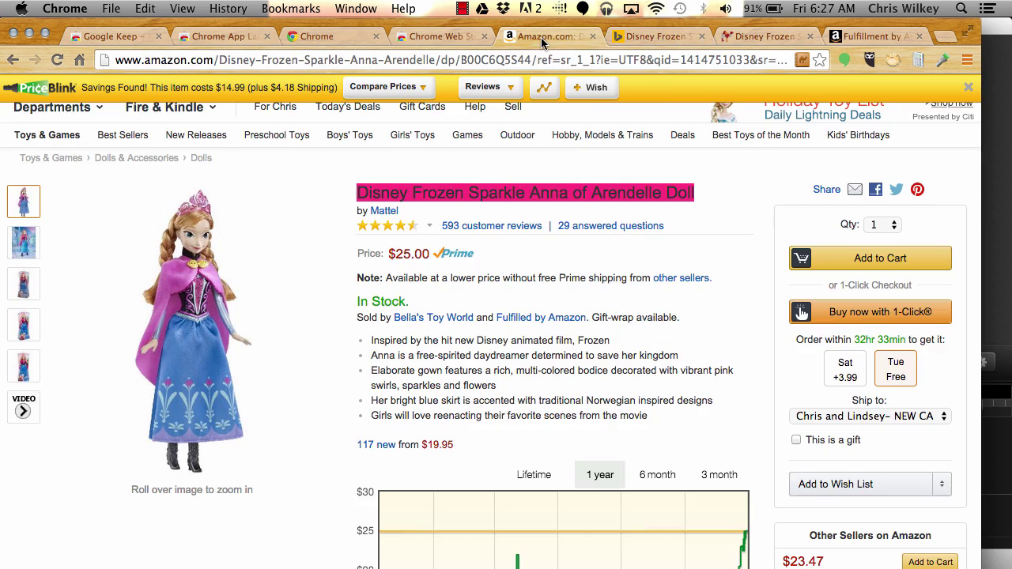
pyautogui.scroll(2, 458, 195)
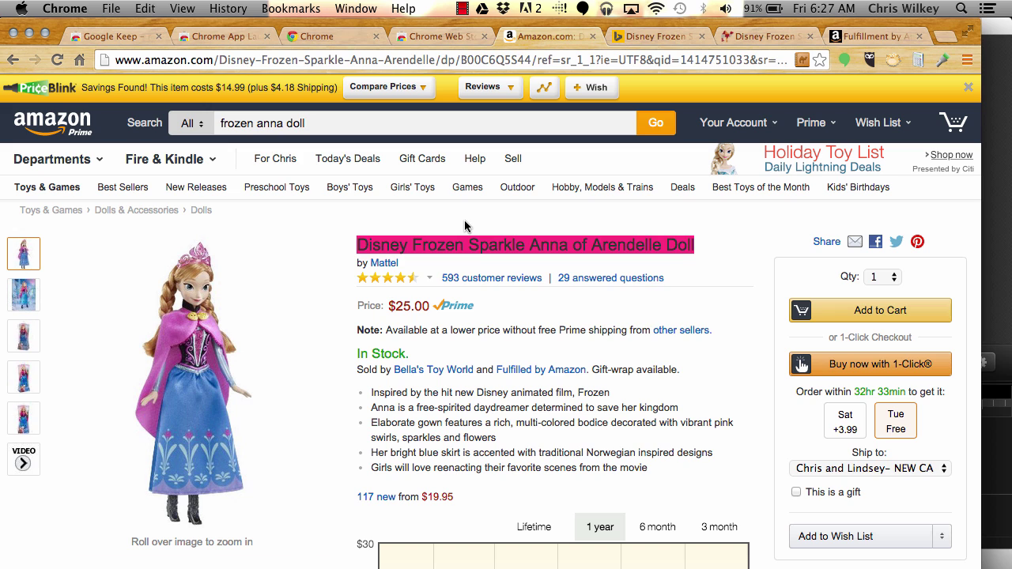
# Open Chrome's Extensions page via More tools and scroll through the installed extensions
pyautogui.click(967, 61)
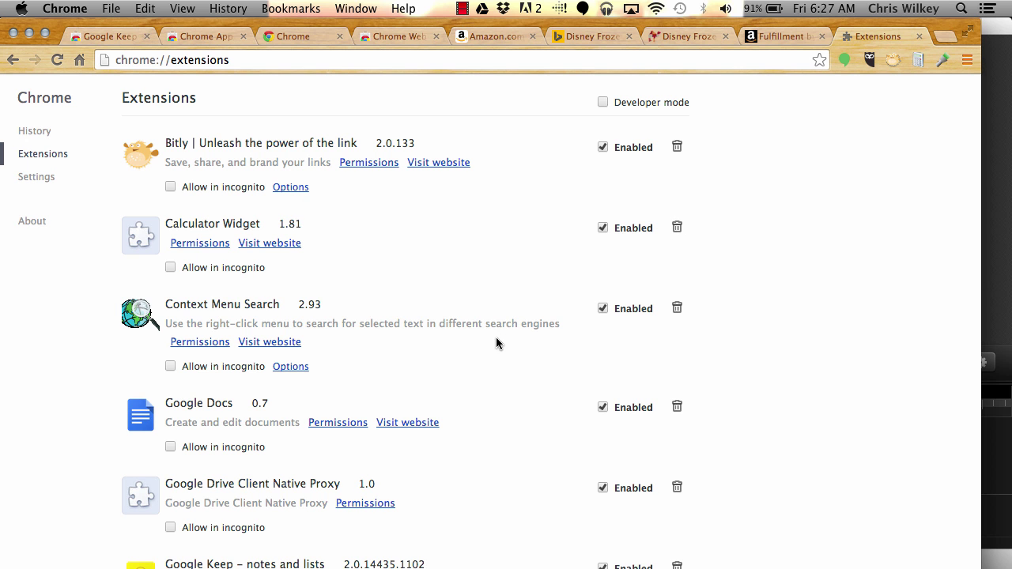
pyautogui.scroll(-3, 332, 355)
pyautogui.scroll(-12, 332, 355)
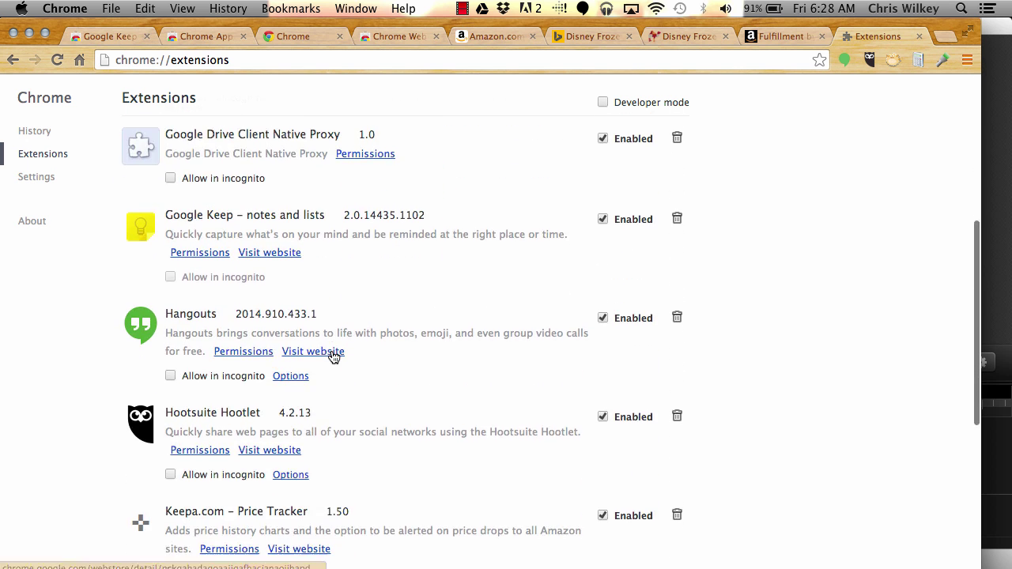
pyautogui.scroll(-5, 332, 355)
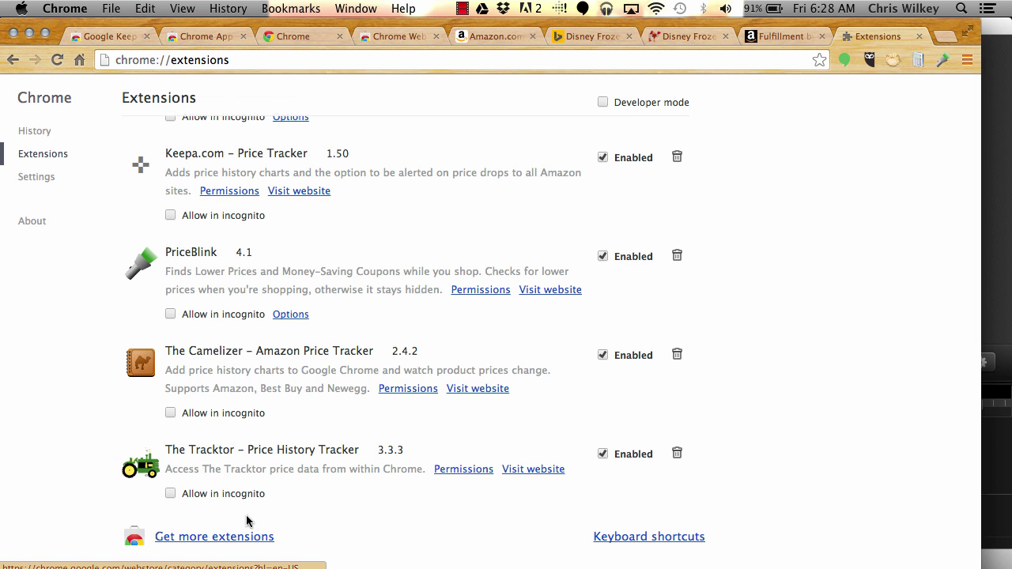
pyautogui.scroll(10, 478, 188)
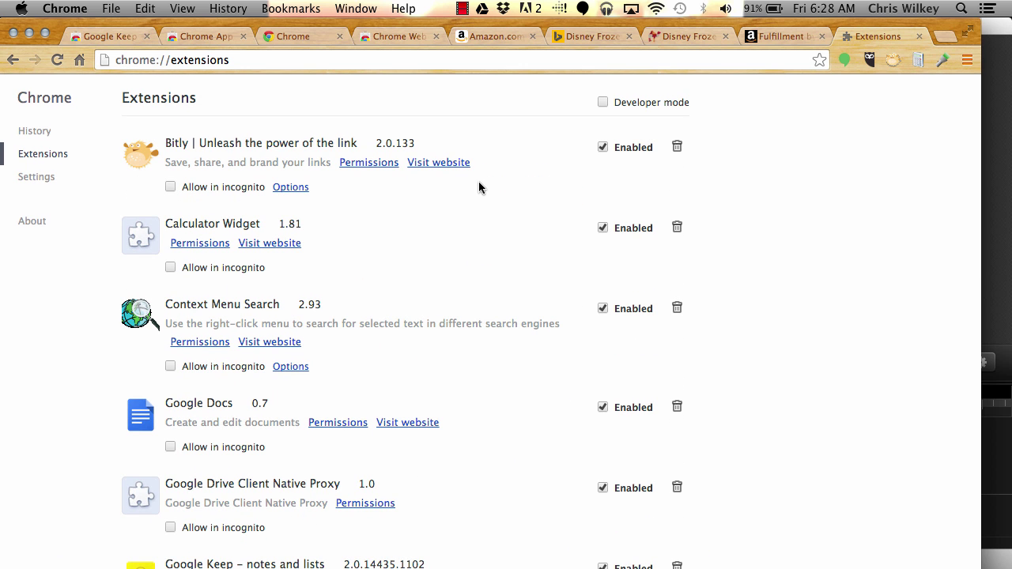